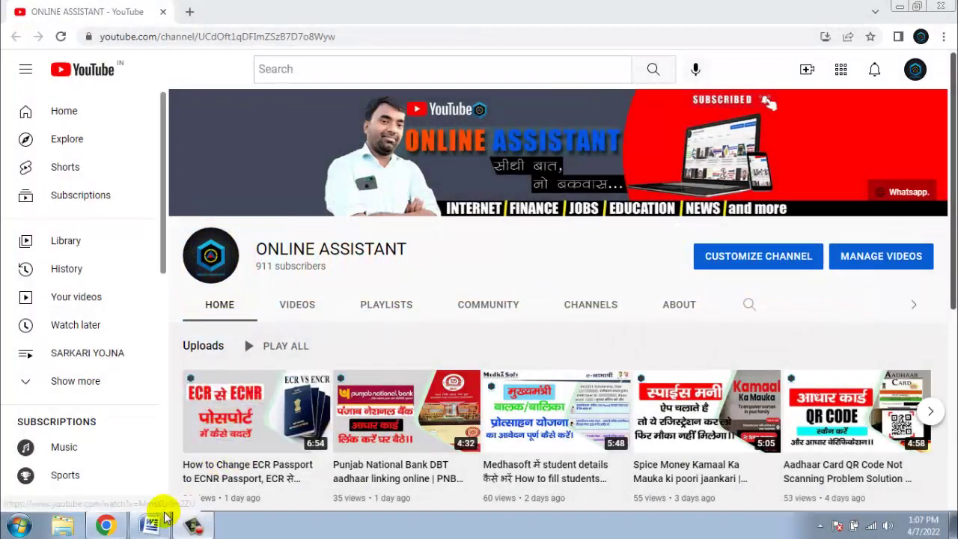
# Bring up the finished ruled notebook sample with red margins and Hindi/English lines as a reference.
pyautogui.click(164, 517)
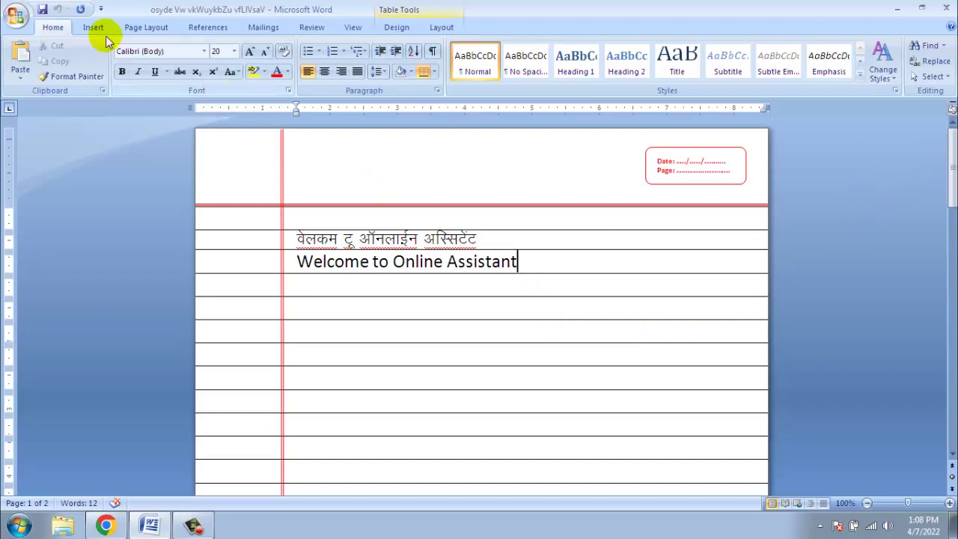
# Create a new blank document (Document3) from the Office button.
pyautogui.click(17, 15)
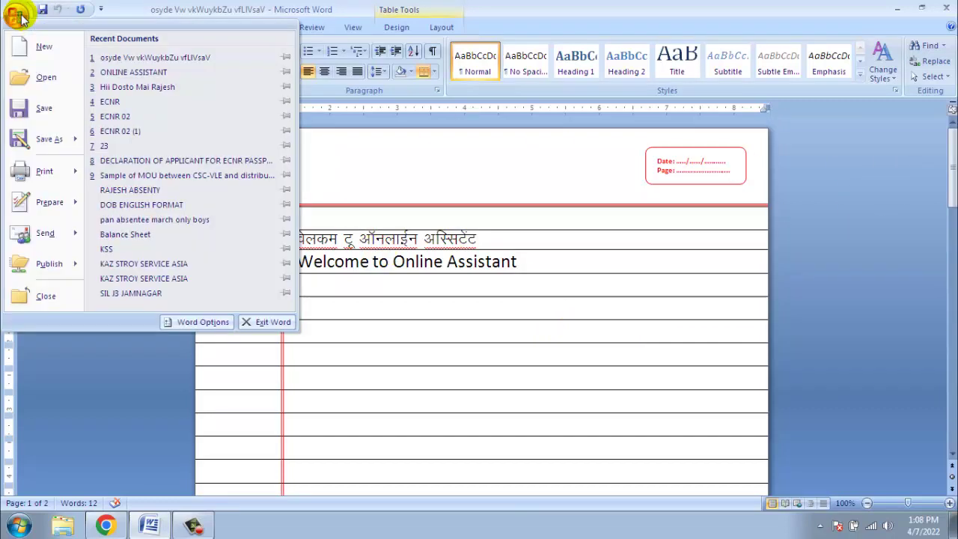
pyautogui.click(43, 51)
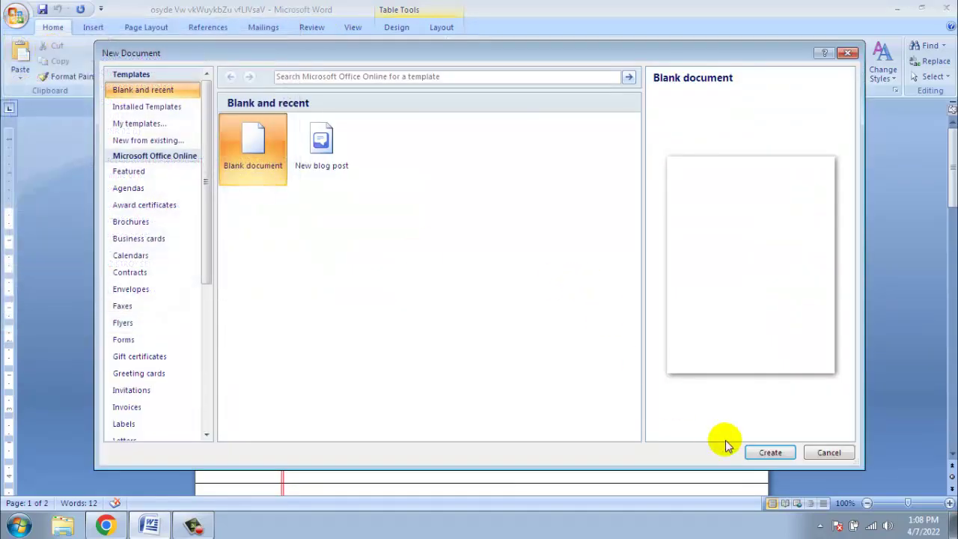
pyautogui.click(757, 448)
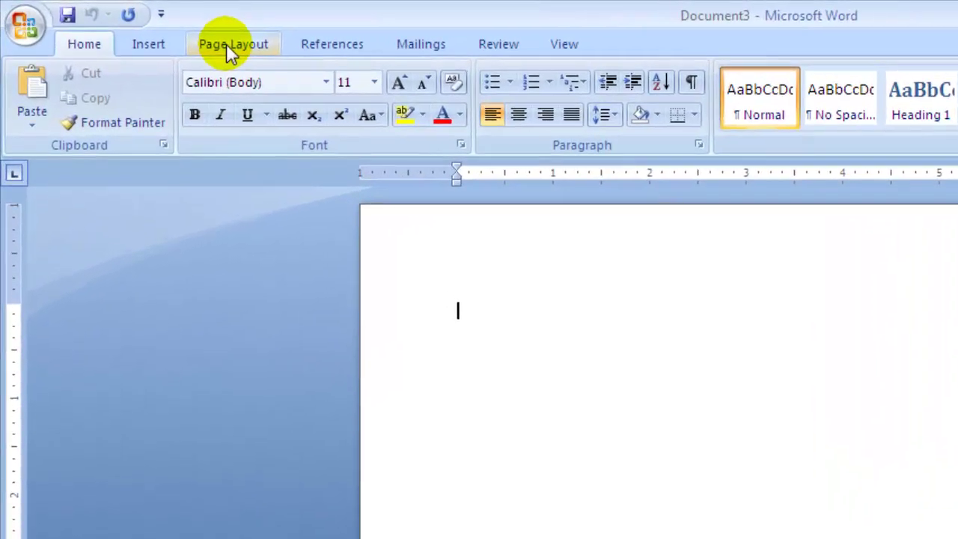
# Set top, bottom, left, right and gutter margins to 0 and the paper size to A4.
pyautogui.click(193, 41)
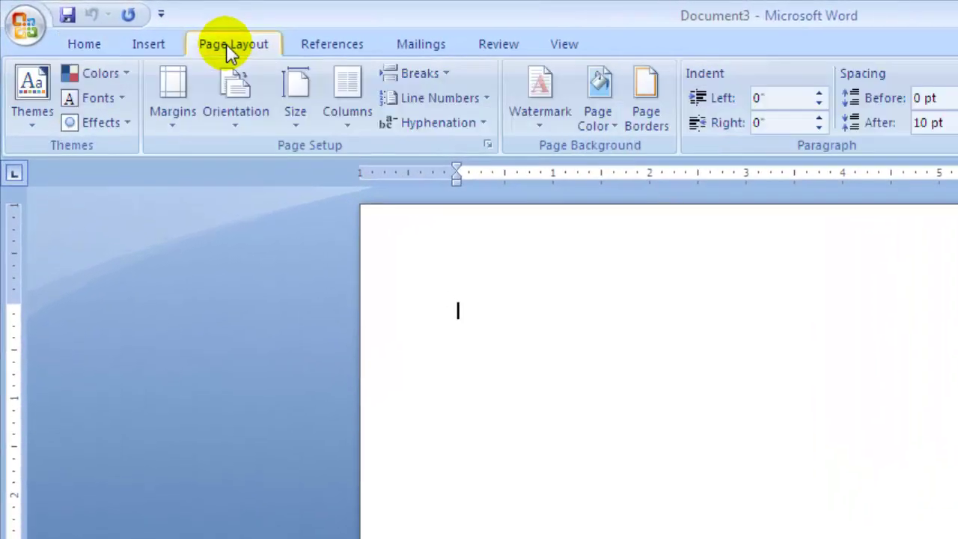
pyautogui.click(173, 86)
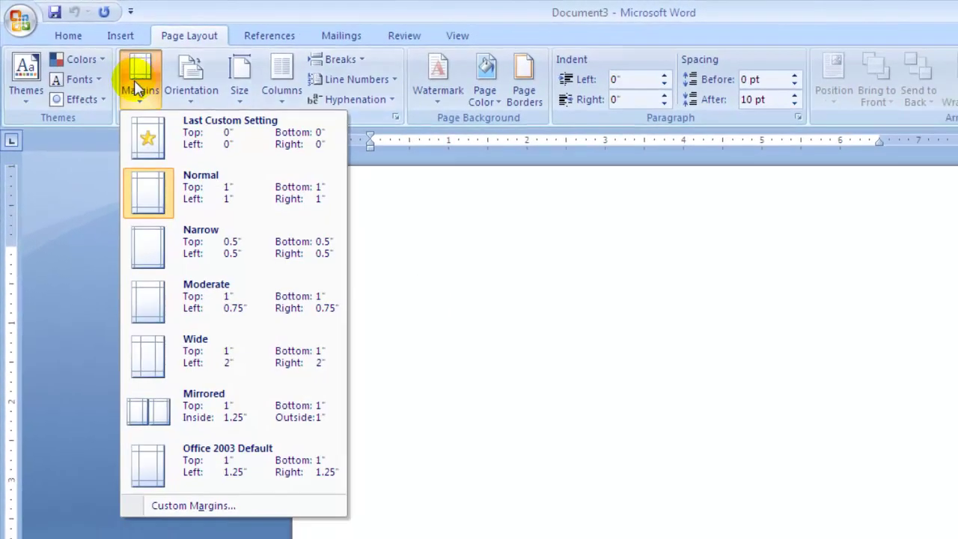
pyautogui.click(190, 506)
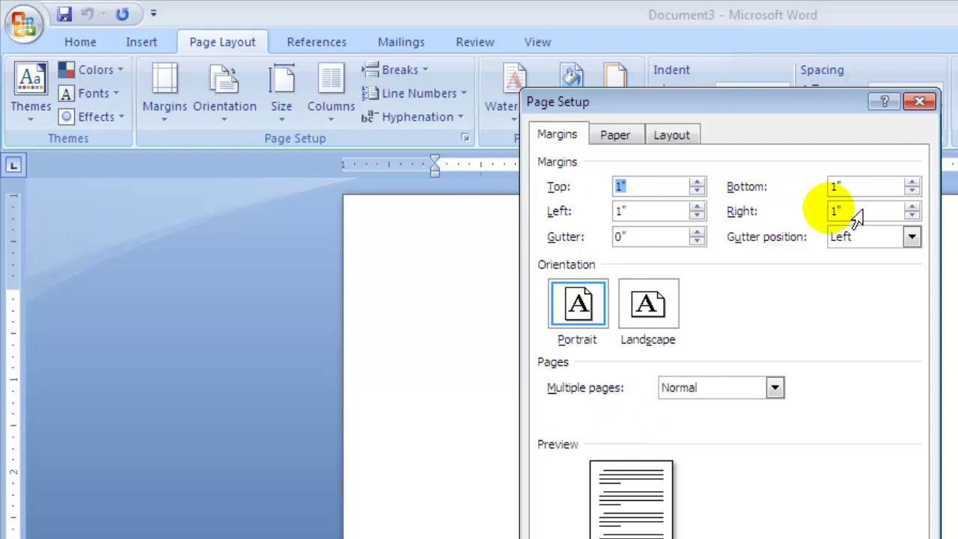
pyautogui.write('0')
pyautogui.press('Tab')
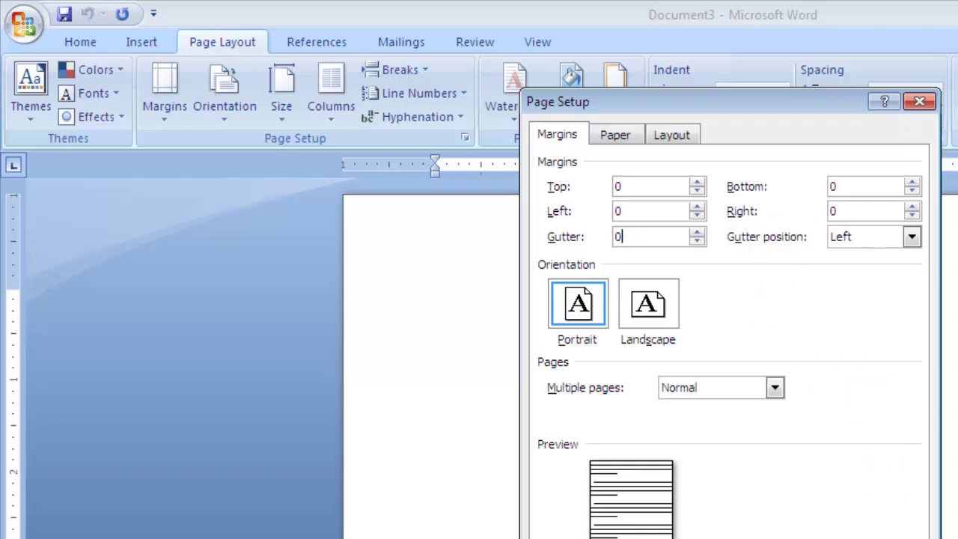
pyautogui.press('Return')
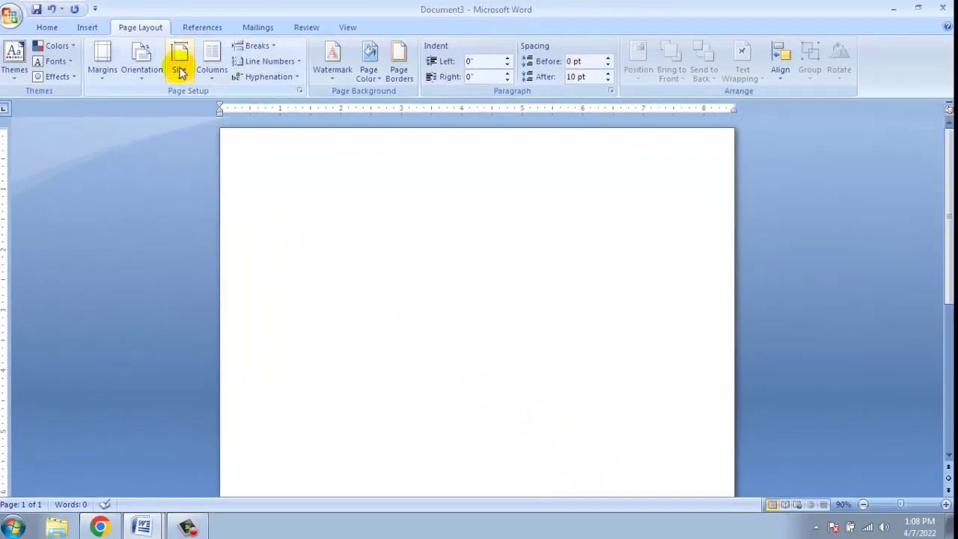
pyautogui.click(180, 69)
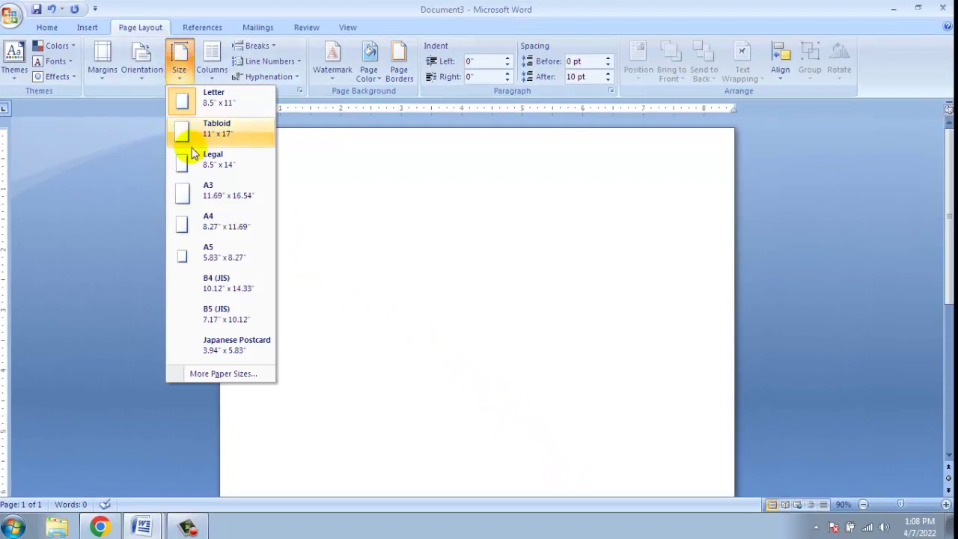
pyautogui.click(232, 226)
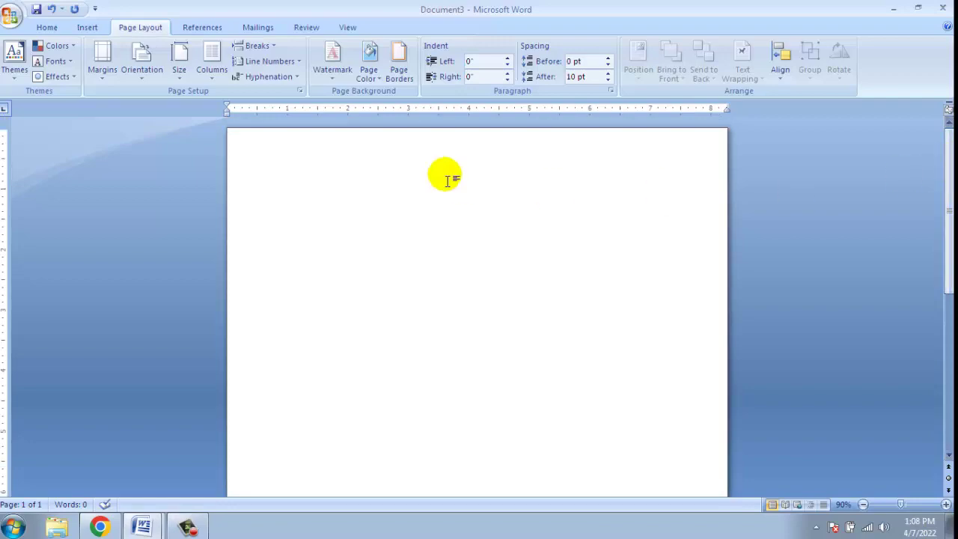
# Insert a 1-column by 8-row table across the top of the page.
pyautogui.click(92, 27)
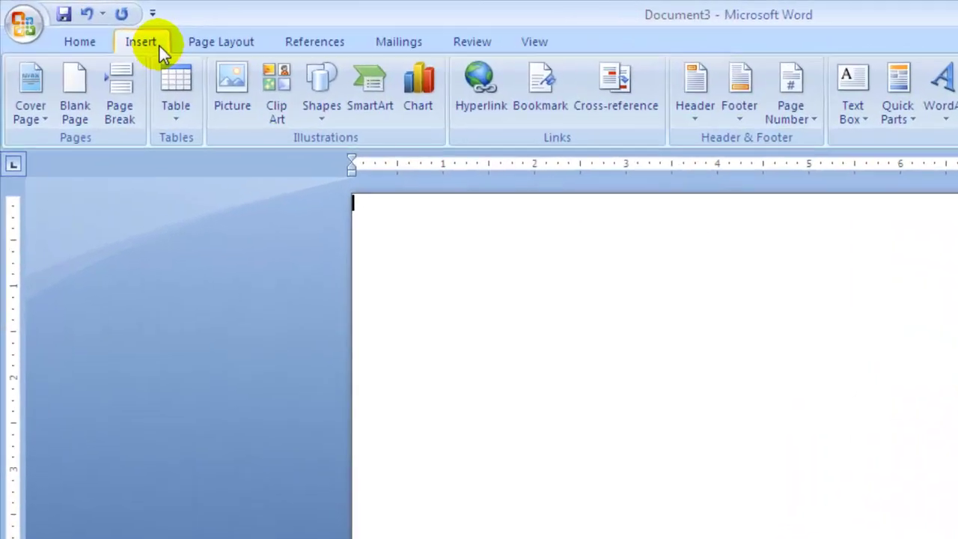
pyautogui.click(180, 119)
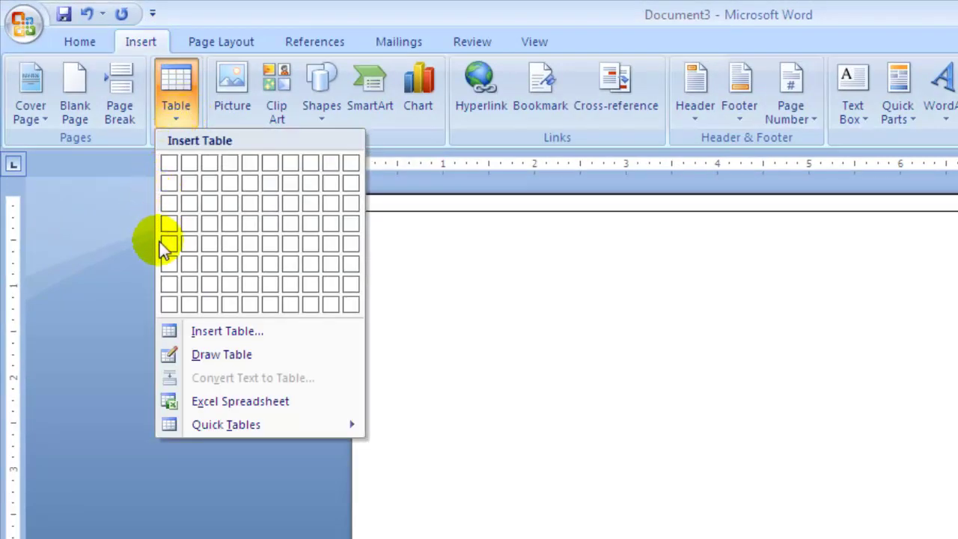
pyautogui.click(169, 306)
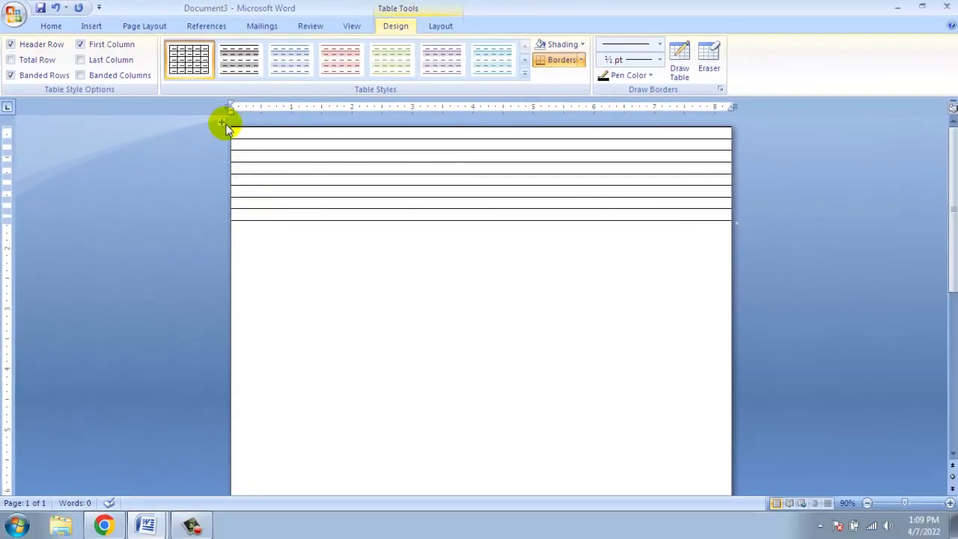
# Enlarge the whole table's font to 20 pt so the rows grow taller.
pyautogui.click(222, 122)
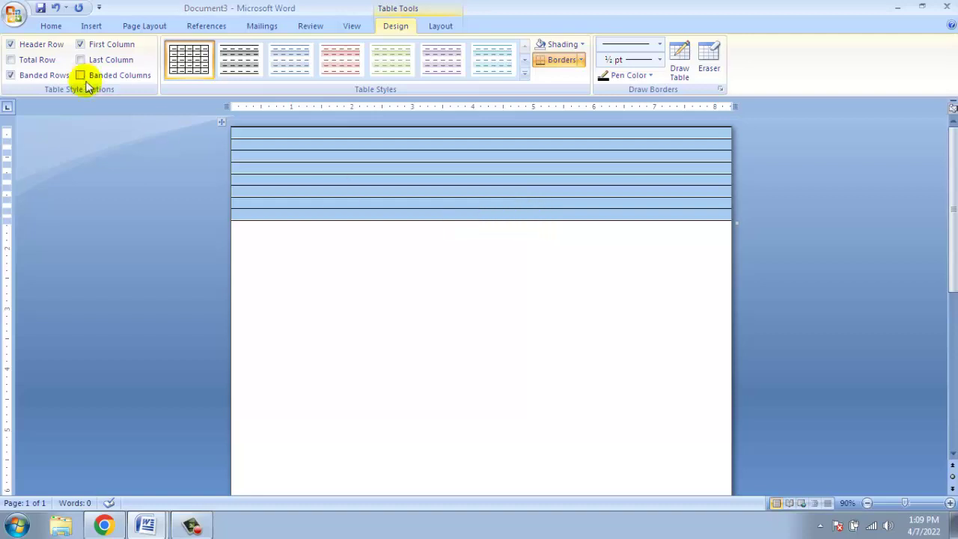
pyautogui.click(53, 26)
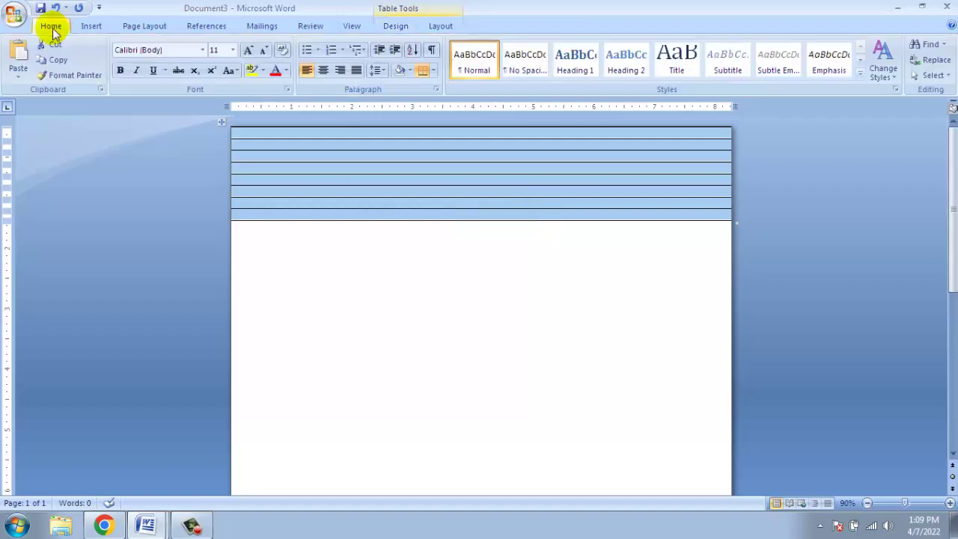
pyautogui.click(248, 53)
pyautogui.click(248, 52)
pyautogui.click(249, 52)
pyautogui.click(249, 52)
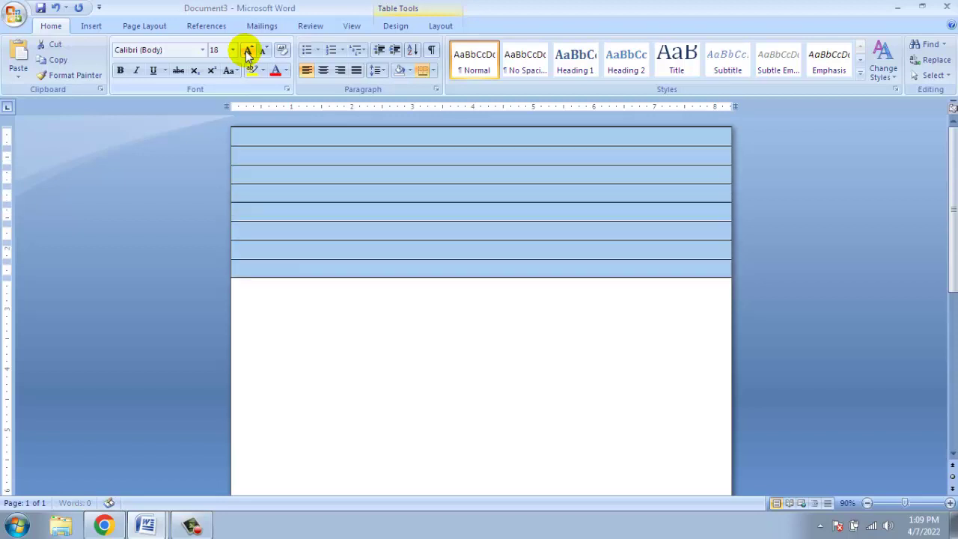
pyautogui.click(248, 52)
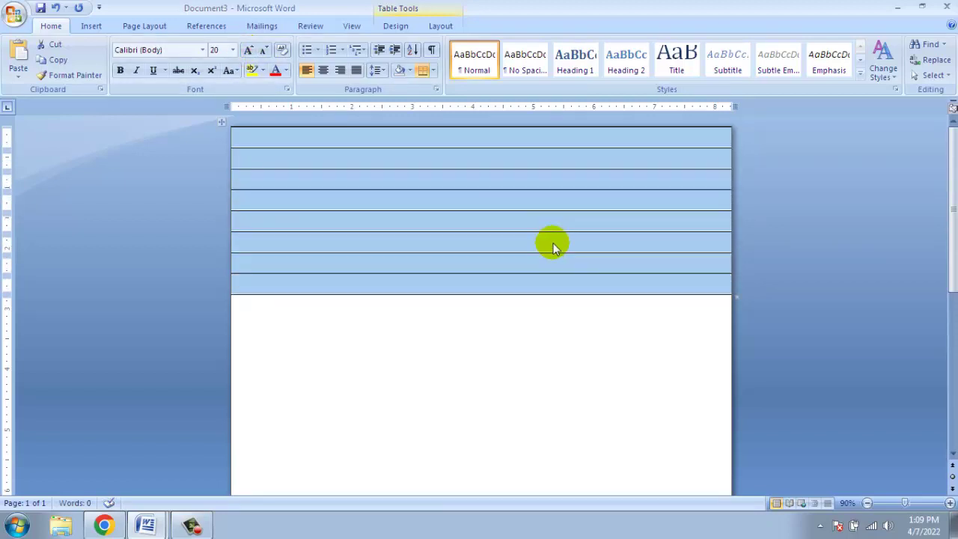
# Drag the first row's bottom border down to form a deep header band.
pyautogui.click(648, 359)
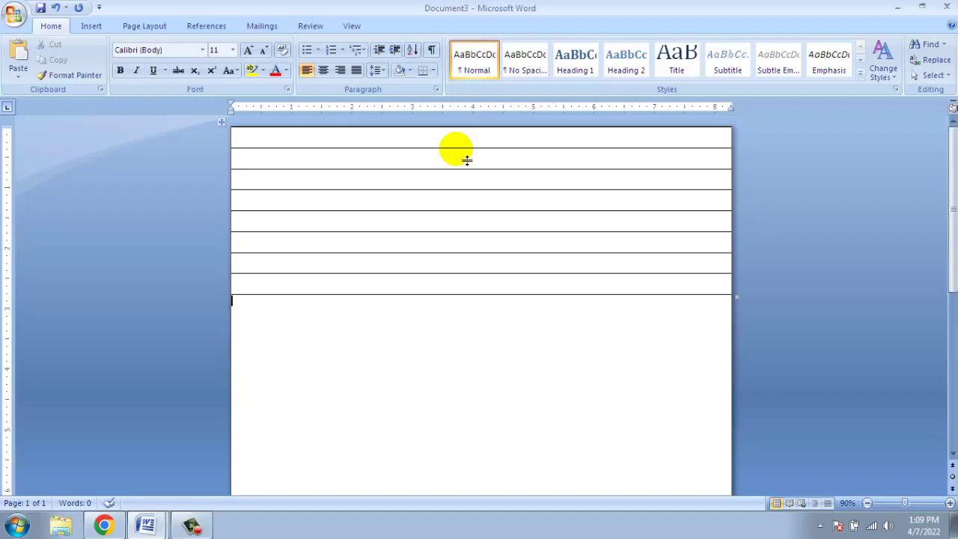
pyautogui.moveTo(467, 159); pyautogui.dragTo(472, 220)
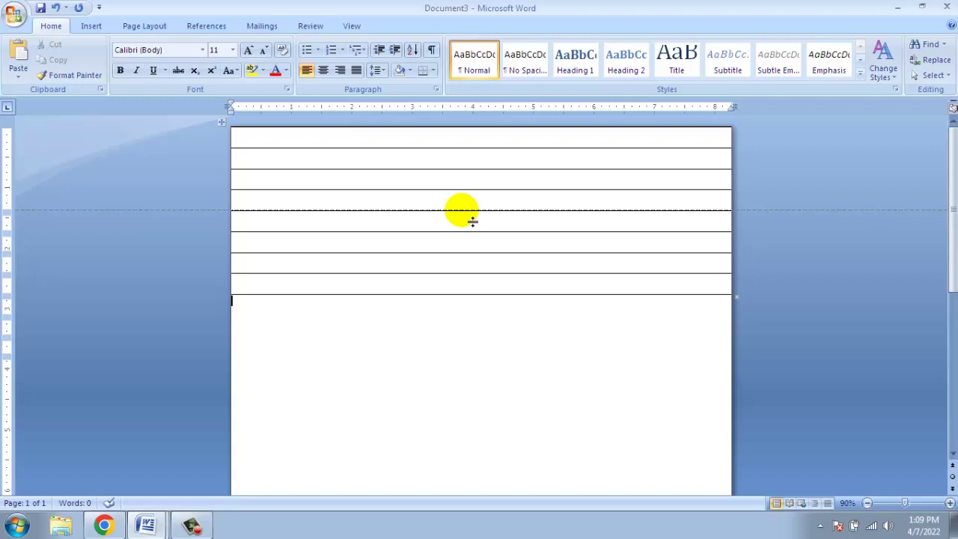
pyautogui.moveTo(472, 221); pyautogui.dragTo(472, 220)
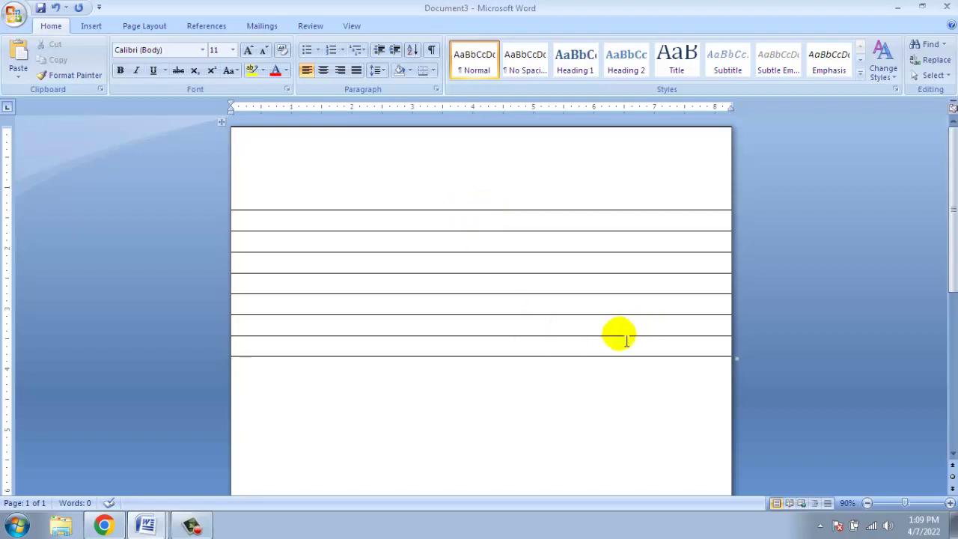
pyautogui.click(273, 353)
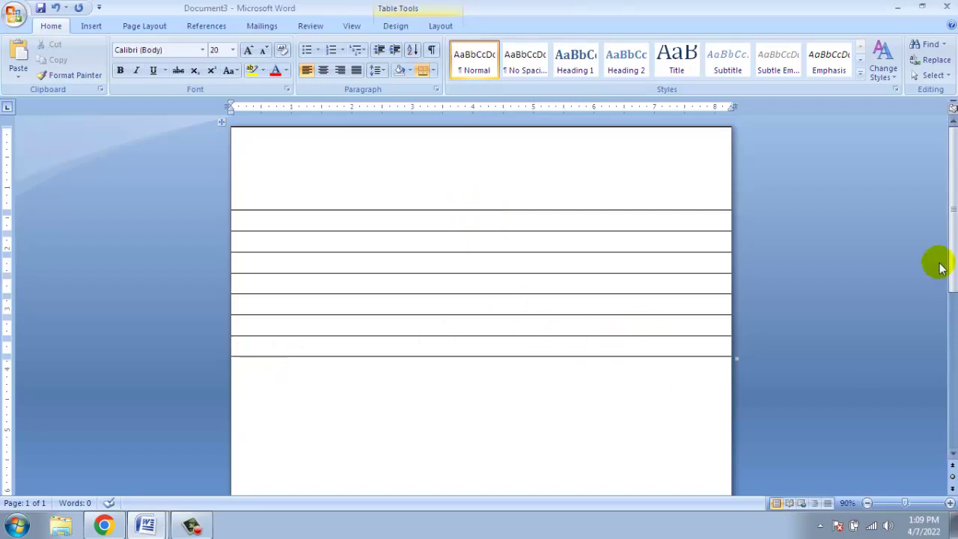
# Add seven more table rows so the ruled lines extend to the bottom of the page.
pyautogui.scroll(-3, 944, 268)
pyautogui.press('Tab')
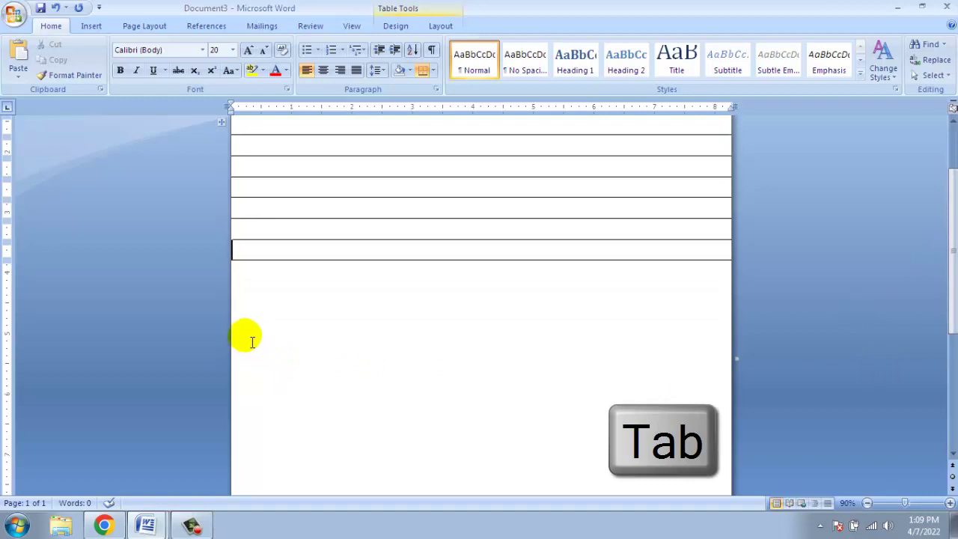
pyautogui.press('Tab')
pyautogui.press('Tab')
pyautogui.press('Tab')
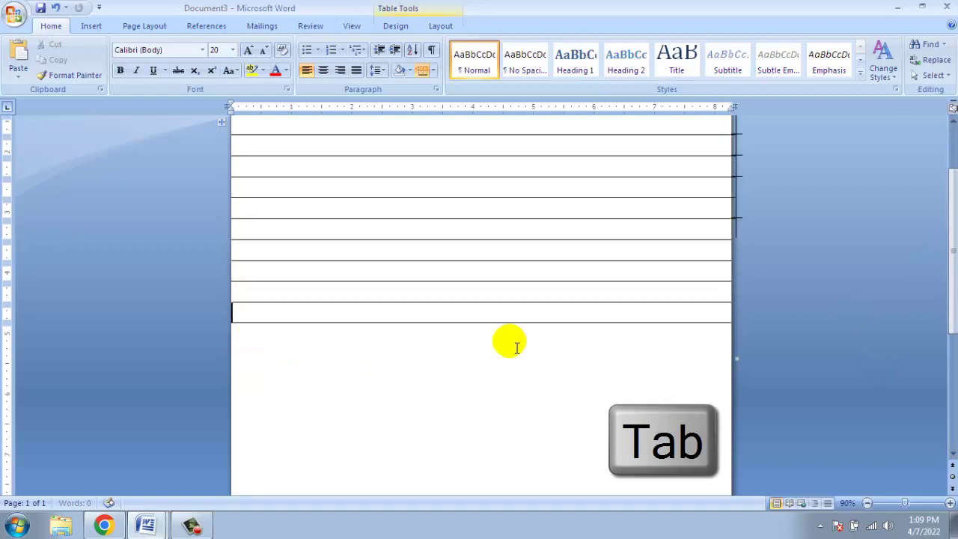
pyautogui.press('Tab')
pyautogui.press('Tab')
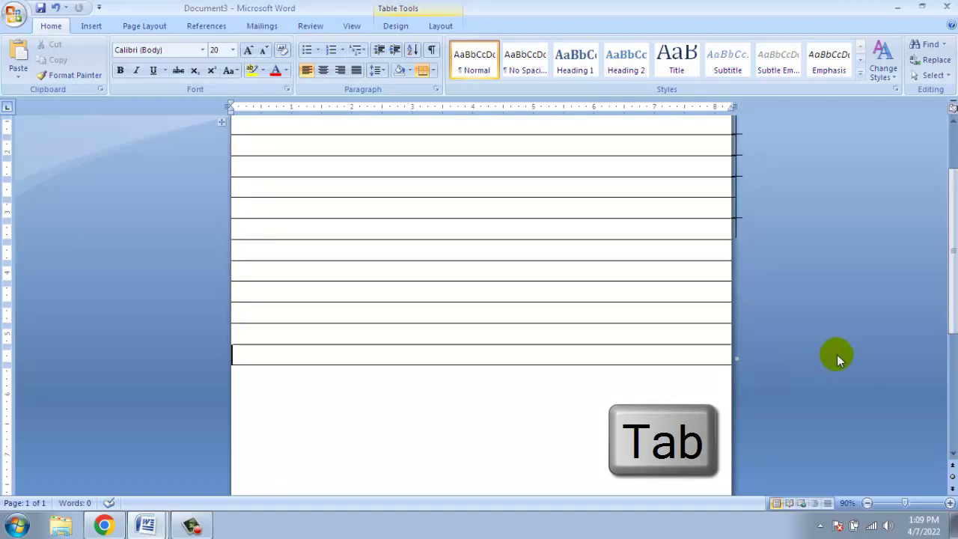
pyautogui.press('Tab')
pyautogui.press('Tab')
pyautogui.press('Tab')
pyautogui.press('Tab')
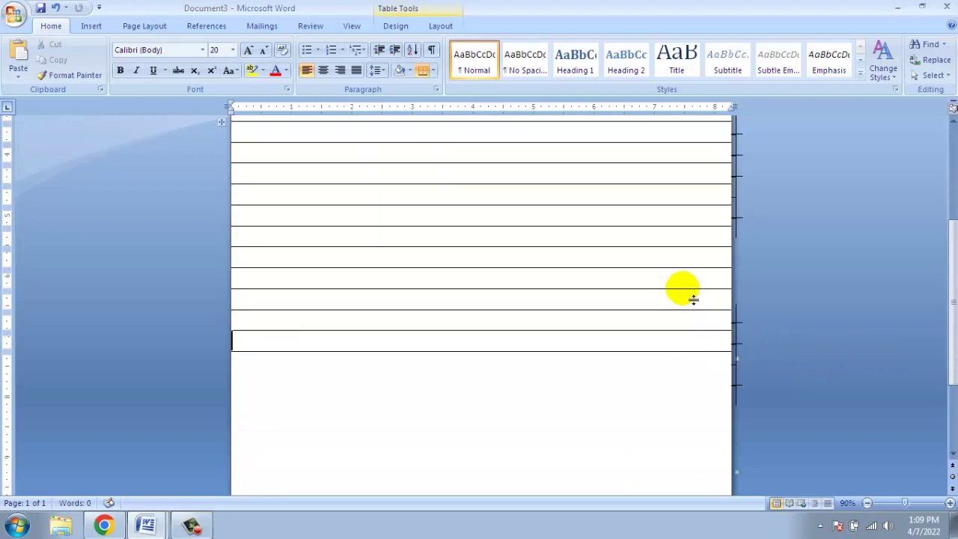
pyautogui.scroll(-2, 694, 299)
pyautogui.press('Tab')
pyautogui.press('Tab')
pyautogui.press('Tab')
pyautogui.press('Tab')
pyautogui.scroll(-2, 687, 292)
pyautogui.press('Tab')
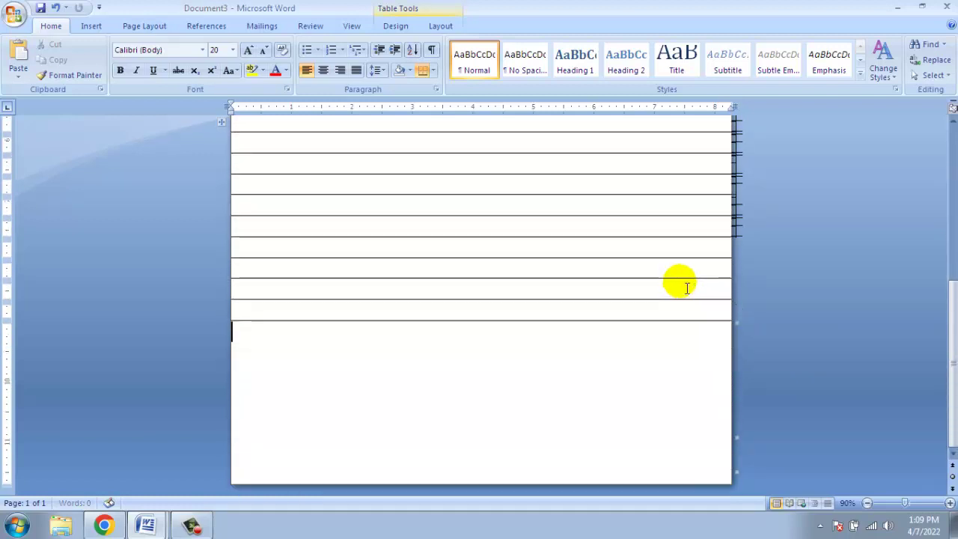
pyautogui.press('Tab')
pyautogui.press('Tab')
pyautogui.press('Tab')
pyautogui.press('Tab')
pyautogui.press('Tab')
pyautogui.press('Tab')
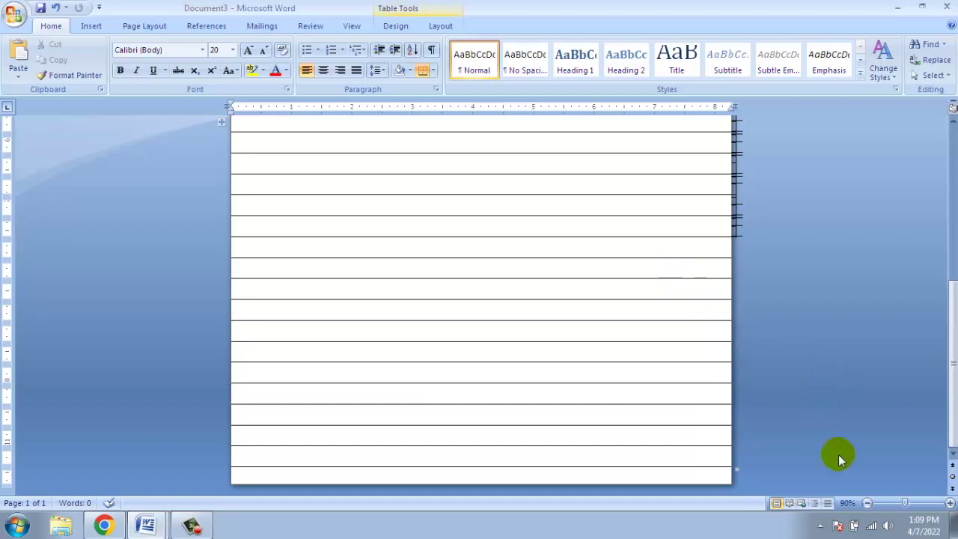
pyautogui.moveTo(952, 352); pyautogui.dragTo(950, 215)
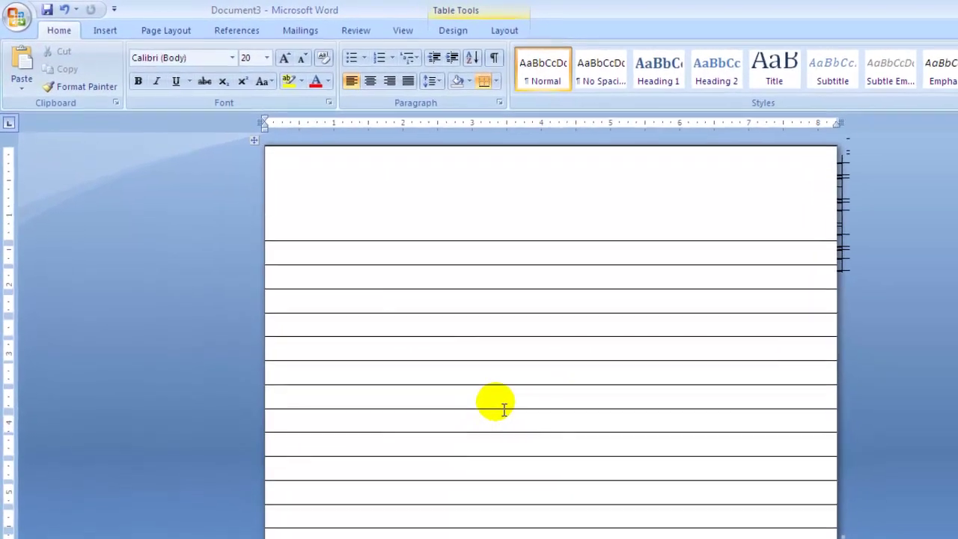
# Choose the straight Line shape from the Insert Shapes gallery.
pyautogui.click(111, 32)
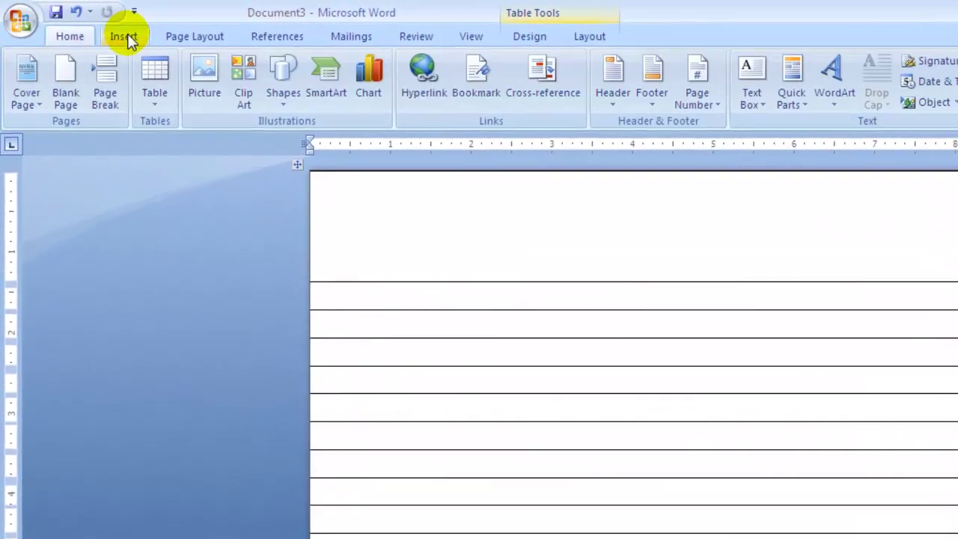
pyautogui.click(291, 83)
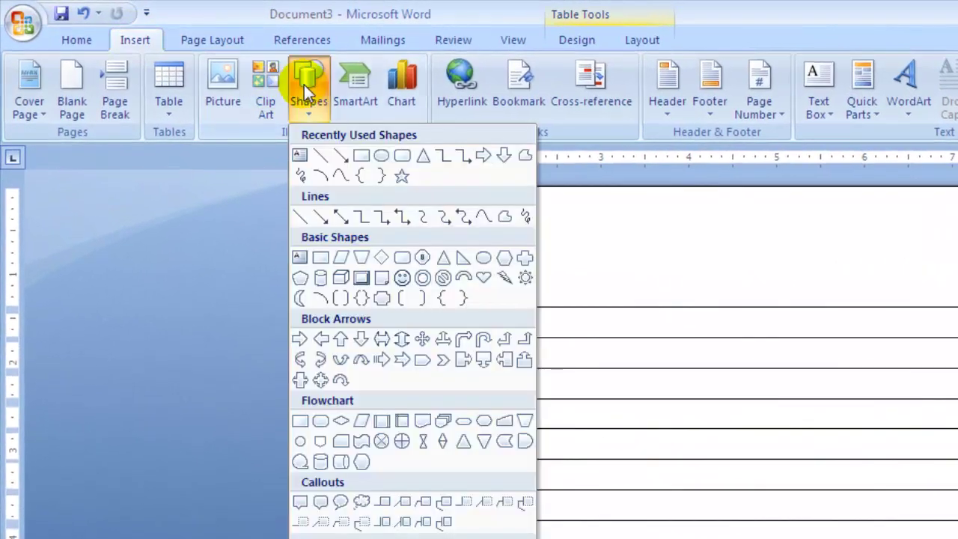
pyautogui.click(303, 219)
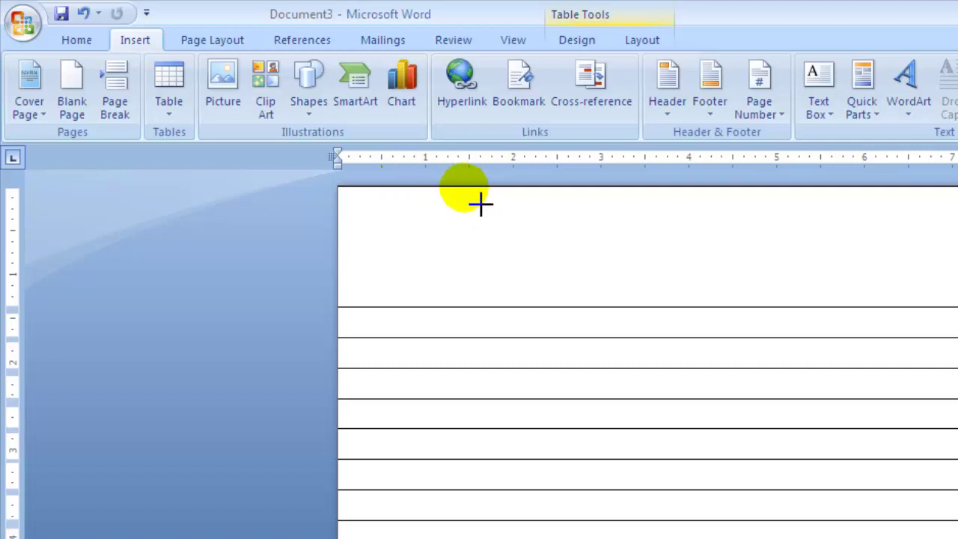
# Draw a vertical left margin line running from the top to the page bottom.
pyautogui.moveTo(480, 204); pyautogui.dragTo(467, 538)
pyautogui.scroll(-5, 516, 531)
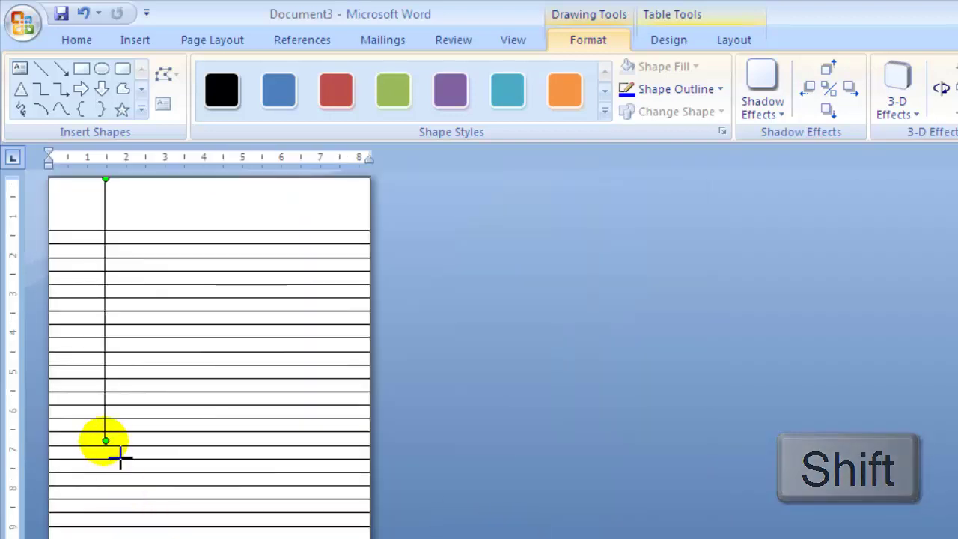
pyautogui.moveTo(105, 440); pyautogui.dragTo(106, 538)
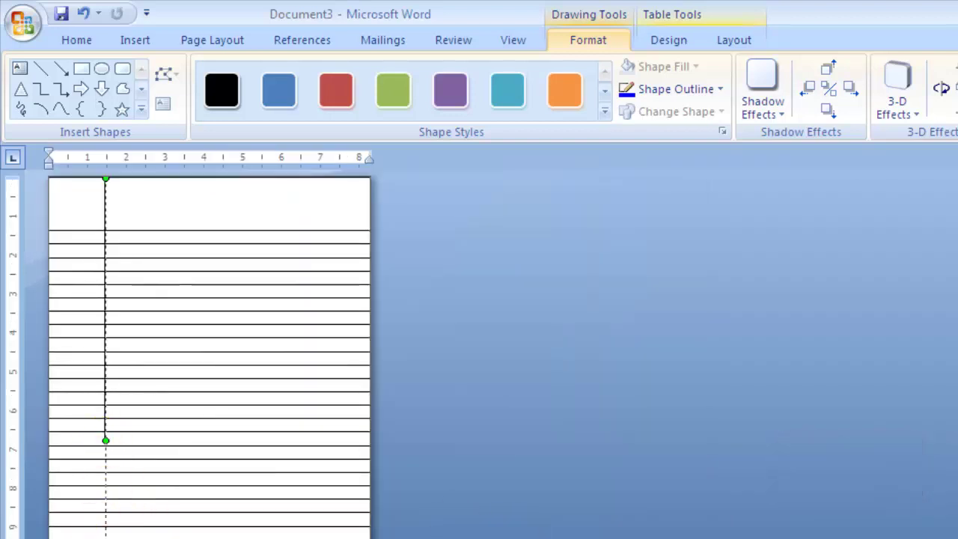
# Draw a full-width horizontal line across the page below the top row.
pyautogui.scroll(5, 780, 455)
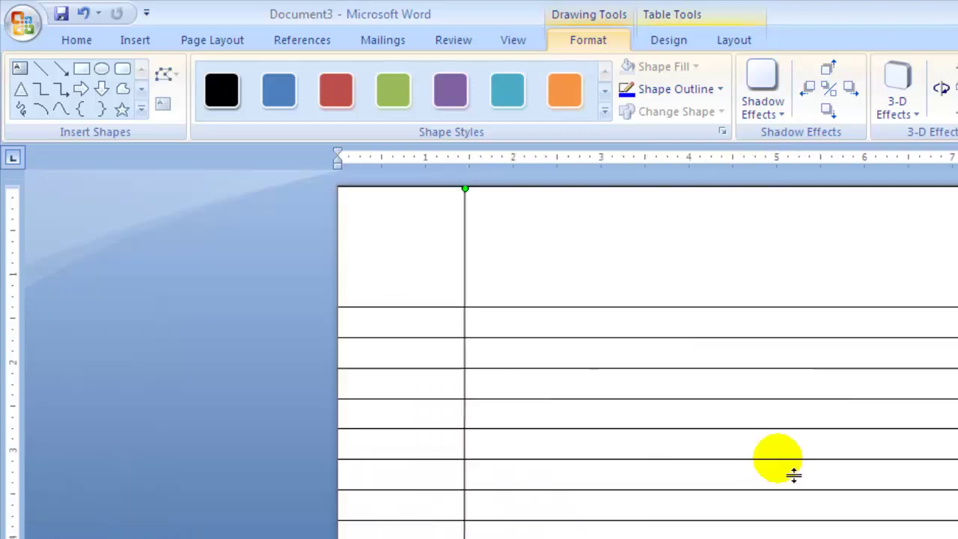
pyautogui.scroll(3, 786, 466)
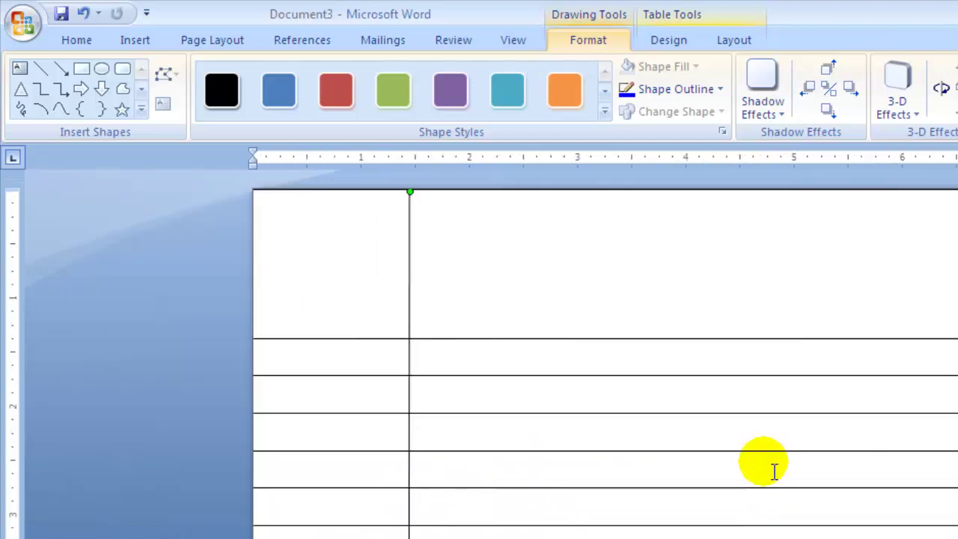
pyautogui.click(45, 72)
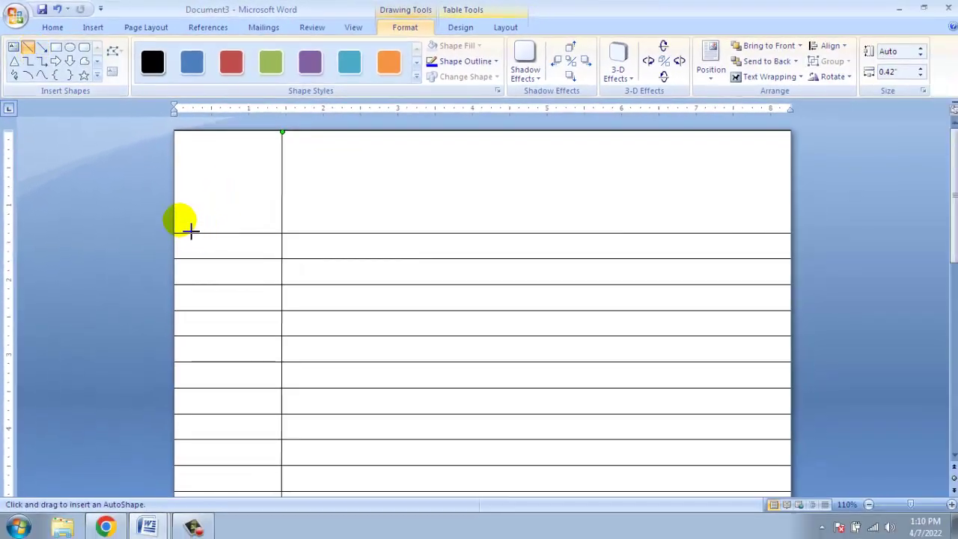
pyautogui.moveTo(176, 203); pyautogui.dragTo(861, 273)
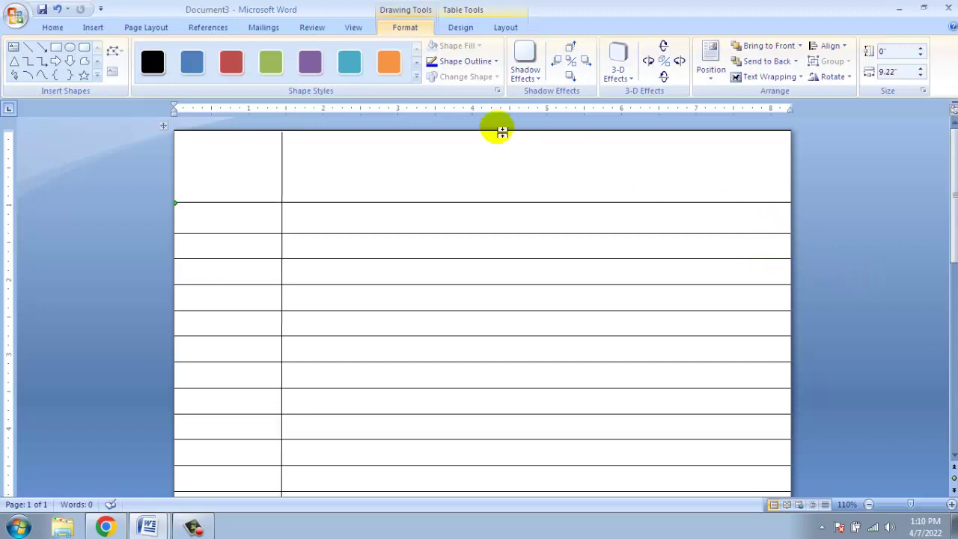
# Colour both the horizontal and vertical margin lines red.
pyautogui.click(454, 63)
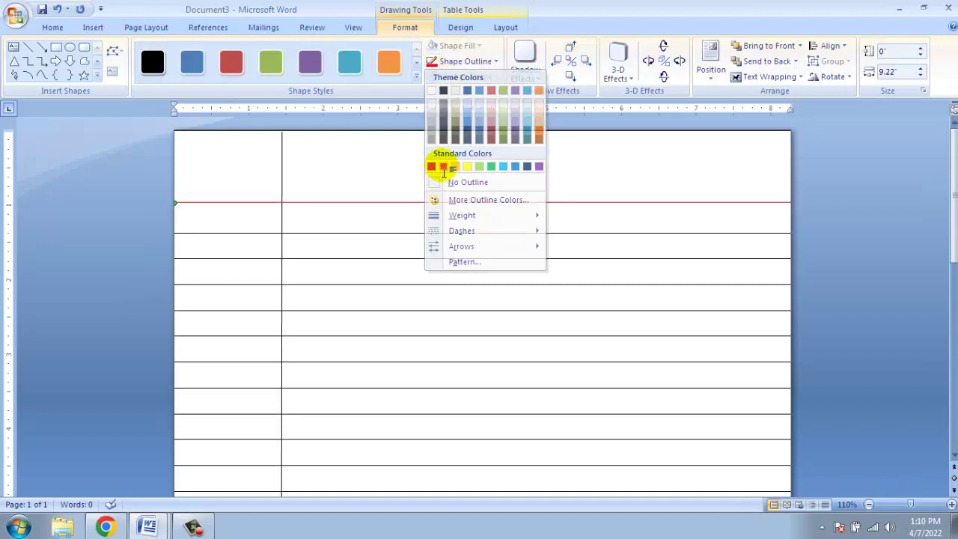
pyautogui.click(443, 166)
pyautogui.click(287, 171)
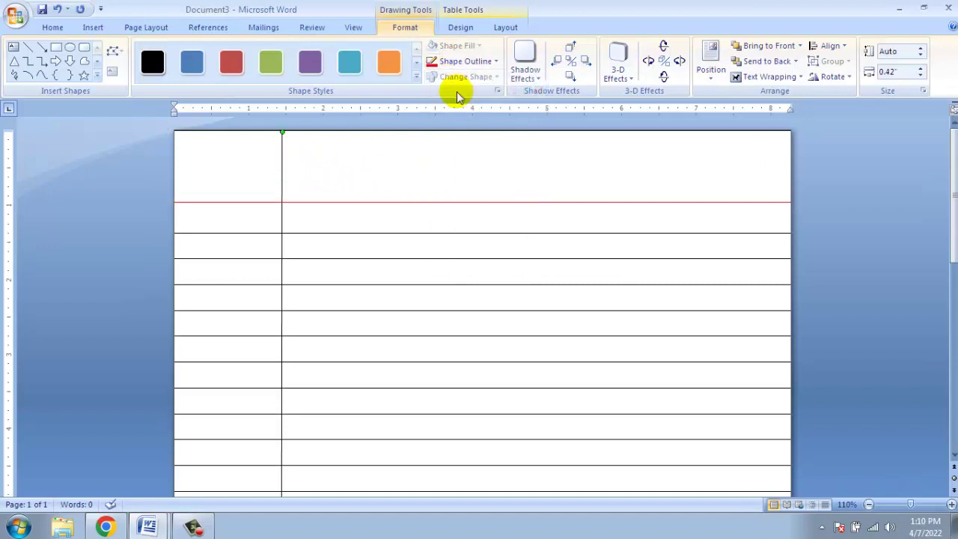
pyautogui.click(446, 63)
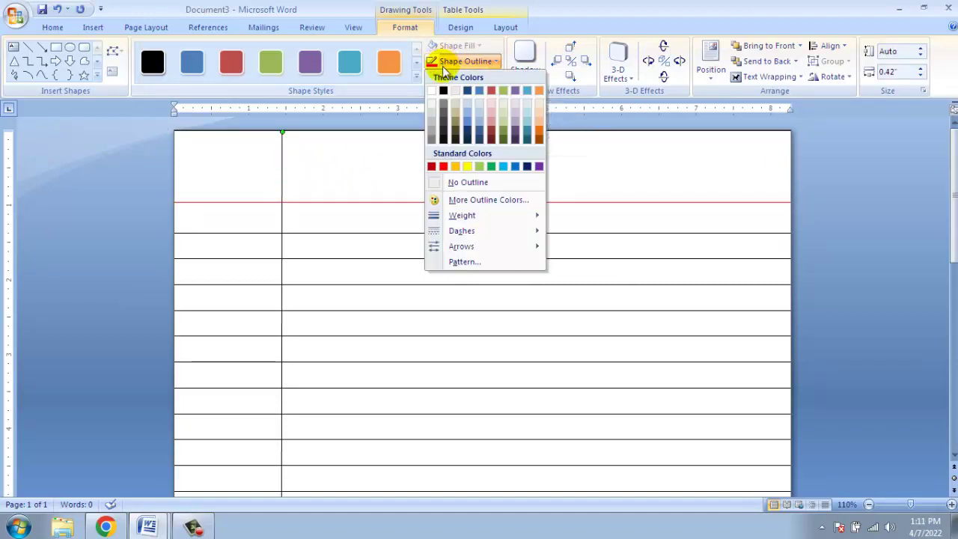
pyautogui.click(443, 167)
pyautogui.click(609, 187)
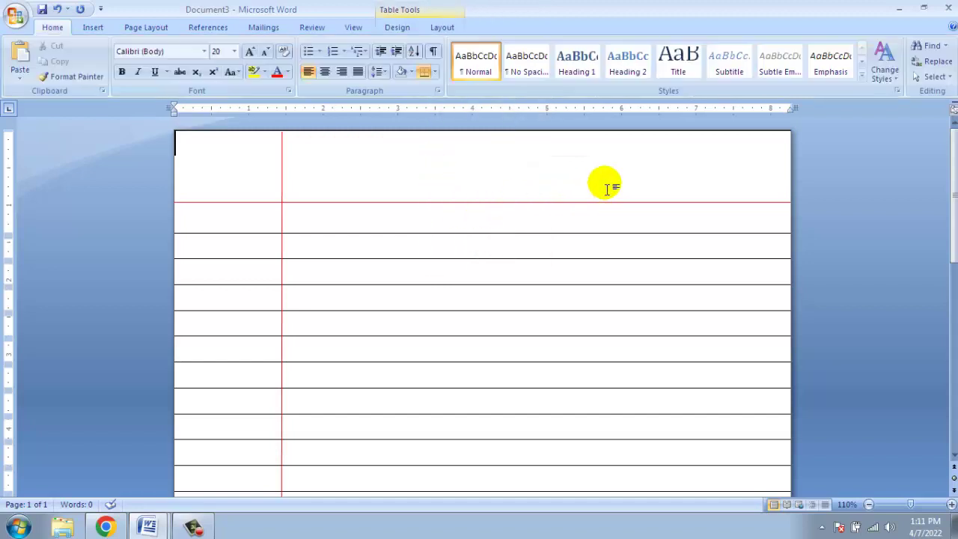
# Nudge the red horizontal line down to sit just above the first ruled line.
pyautogui.click(431, 206)
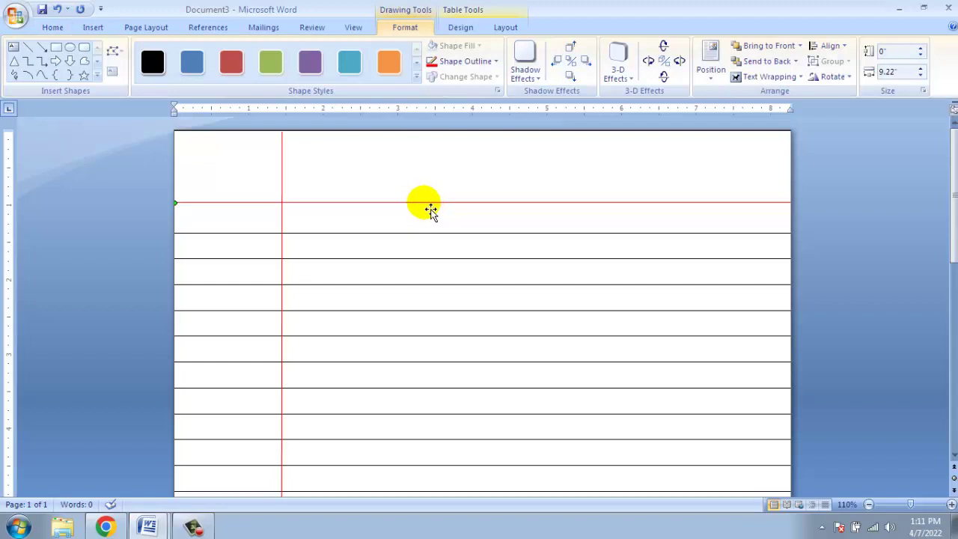
pyautogui.press('Down')
pyautogui.press('Down')
pyautogui.press('Down')
pyautogui.press('Down')
pyautogui.press('Down')
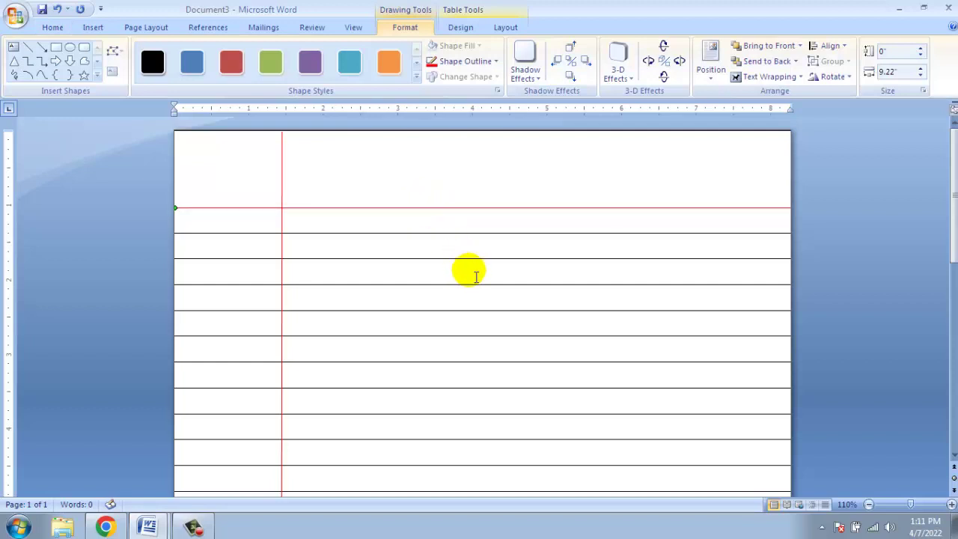
pyautogui.press('Down')
pyautogui.press('Down')
pyautogui.press('Down')
pyautogui.press('Down')
pyautogui.press('Down')
pyautogui.press('Down')
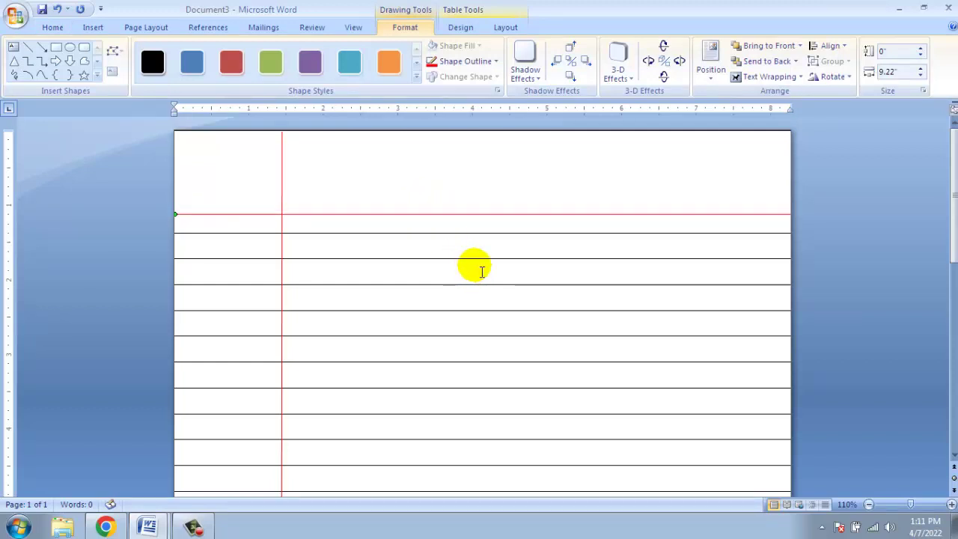
pyautogui.press('Down')
pyautogui.press('Down')
pyautogui.press('Down')
pyautogui.press('Down')
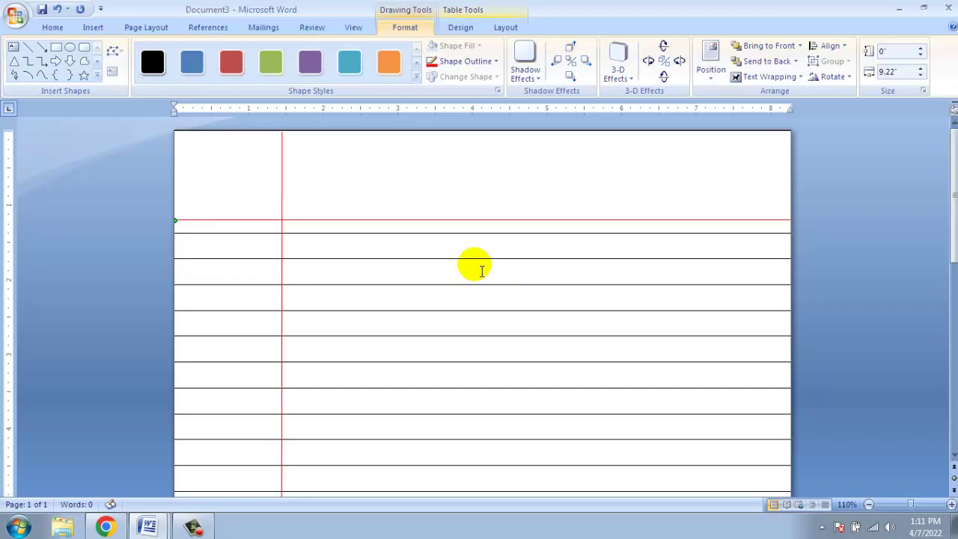
pyautogui.press('Down')
pyautogui.press('Down')
pyautogui.press('Down')
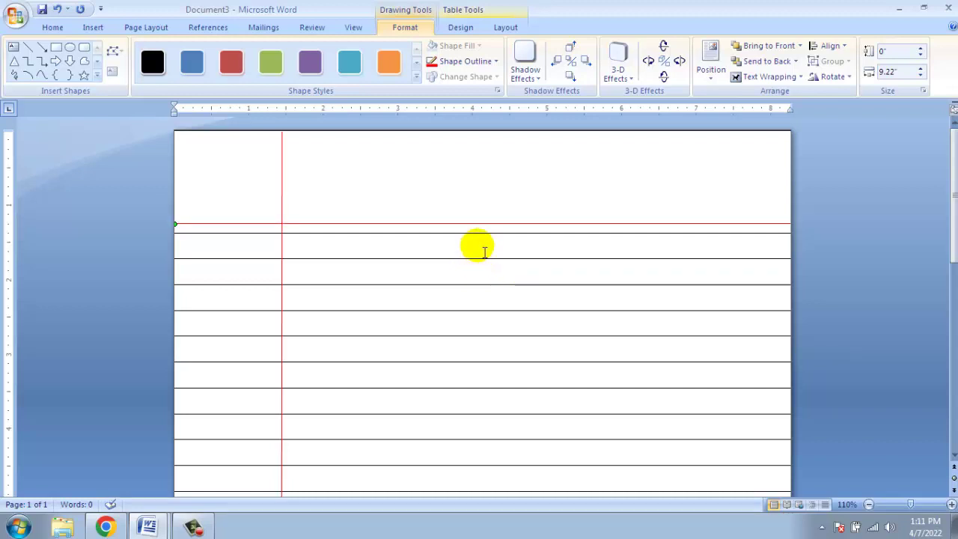
pyautogui.hotkey('ctrl', 'Up')
pyautogui.hotkey('ctrl', 'Up')
pyautogui.hotkey('ctrl', 'Up')
pyautogui.hotkey('ctrl', 'Up')
pyautogui.hotkey('ctrl', 'Up')
pyautogui.hotkey('ctrl', 'Up')
pyautogui.hotkey('ctrl', 'Up')
pyautogui.hotkey('ctrl', 'Up')
pyautogui.hotkey('ctrl', 'Up')
pyautogui.hotkey('ctrl', 'Up')
pyautogui.hotkey('ctrl', 'Up')
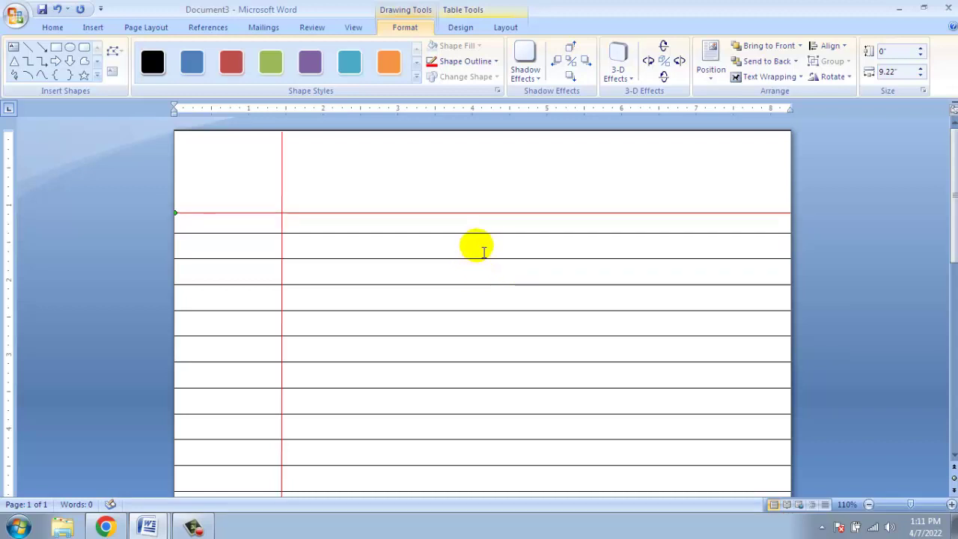
pyautogui.hotkey('ctrl', 'Up')
pyautogui.hotkey('ctrl', 'Up')
pyautogui.hotkey('ctrl', 'Up')
pyautogui.hotkey('ctrl', 'Up')
pyautogui.hotkey('ctrl', 'Up')
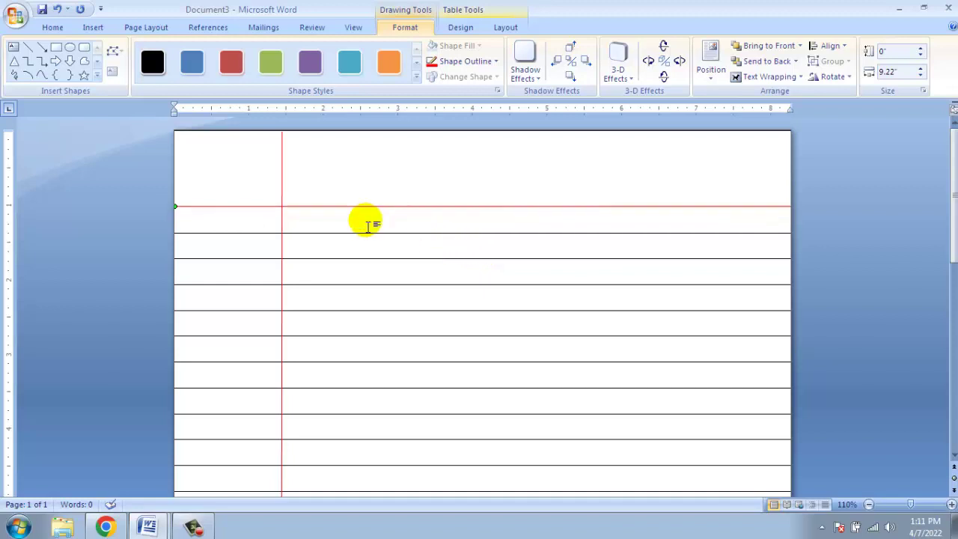
# Ctrl-drag a copy of the red vertical margin line just beside the original.
pyautogui.scroll(3, 314, 184)
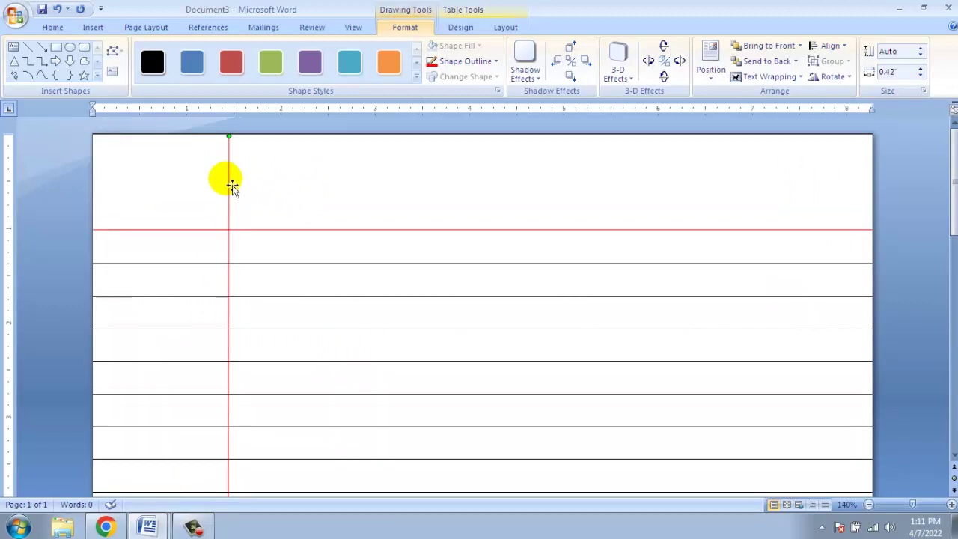
pyautogui.moveTo(232, 185); pyautogui.dragTo(235, 187)
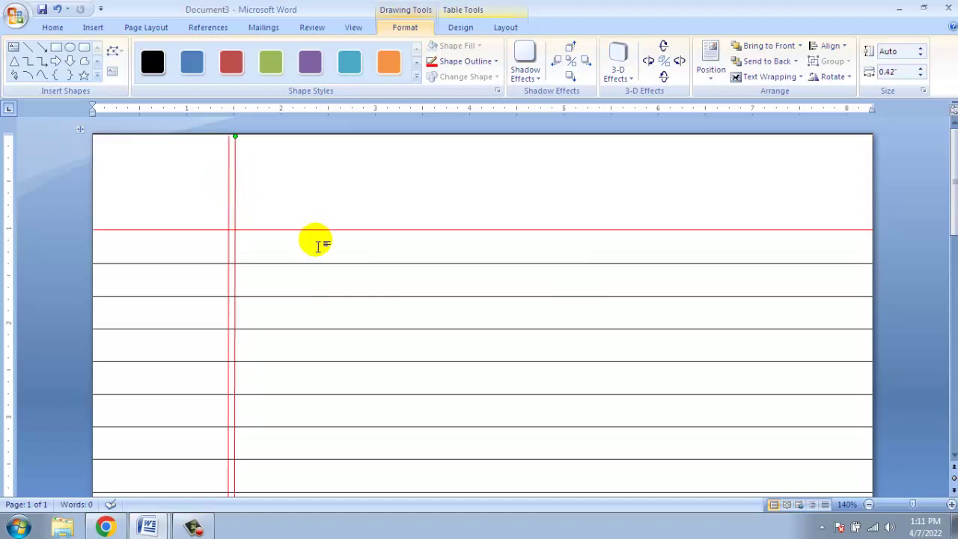
pyautogui.hotkey('ctrl', 'z')
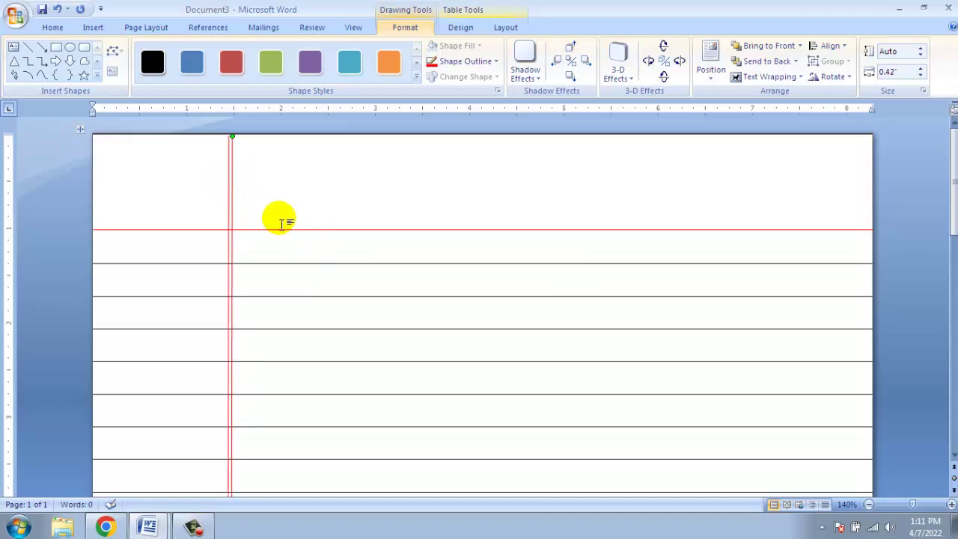
pyautogui.click(316, 207)
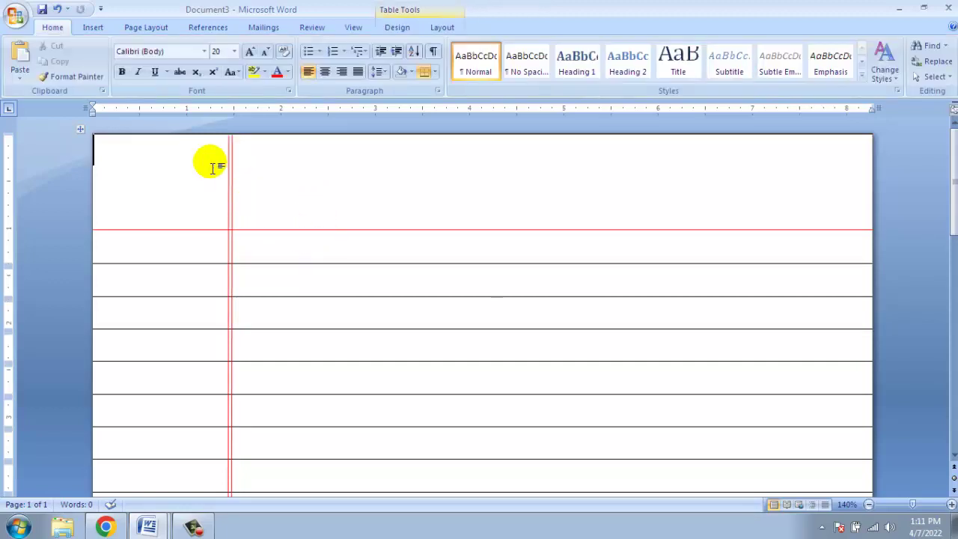
# Ctrl-drag a copy of the red horizontal line just above itself.
pyautogui.click(197, 237)
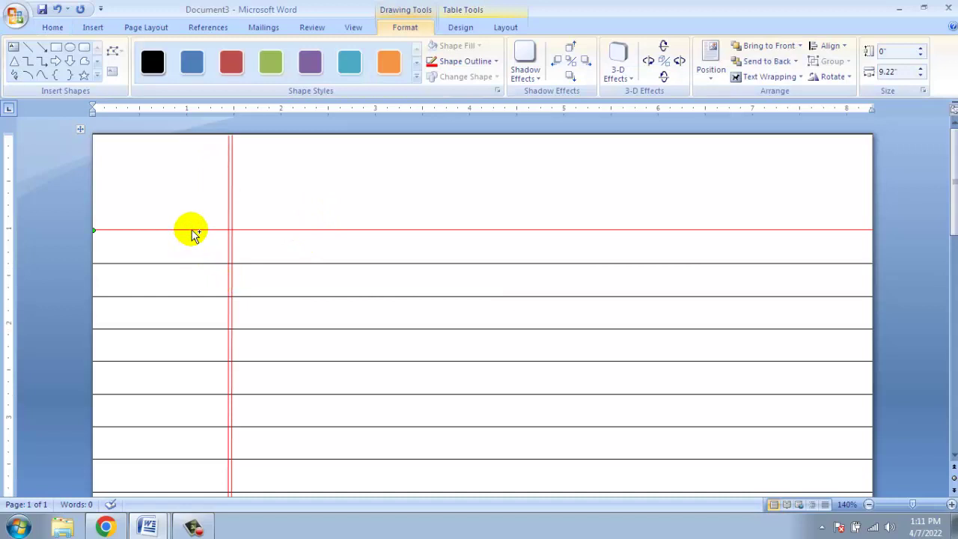
pyautogui.moveTo(192, 234); pyautogui.dragTo(195, 229)
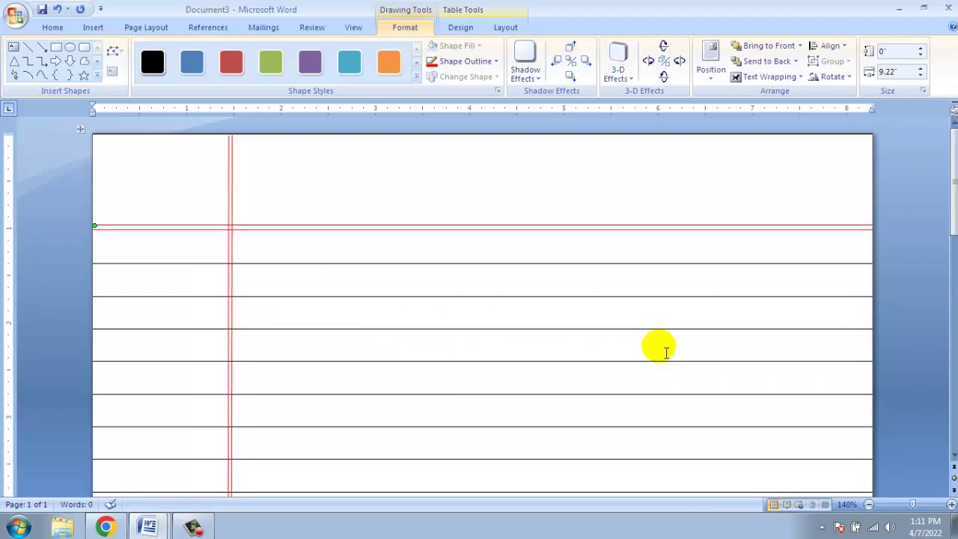
pyautogui.click(906, 279)
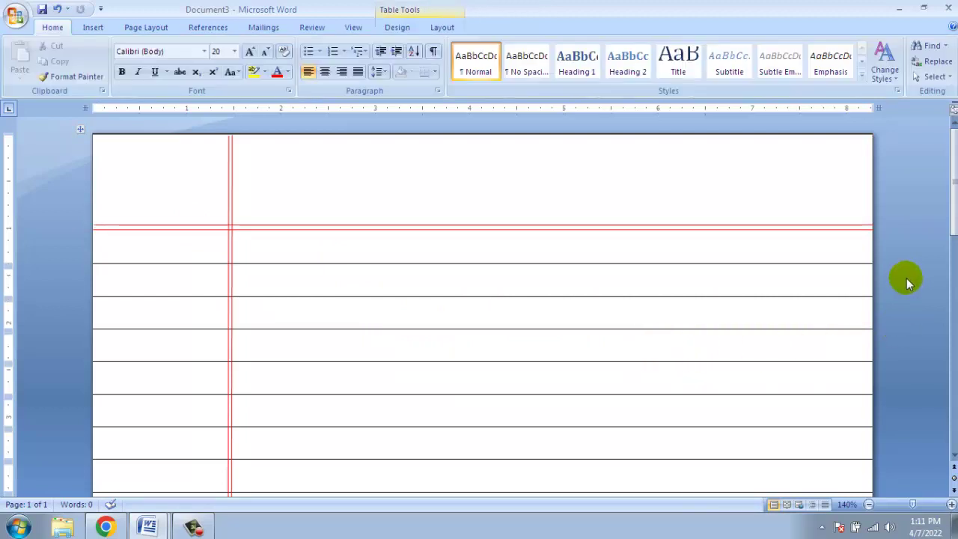
# Draw a rounded rectangle in the top-right corner above the margin line with a red outline.
pyautogui.click(92, 27)
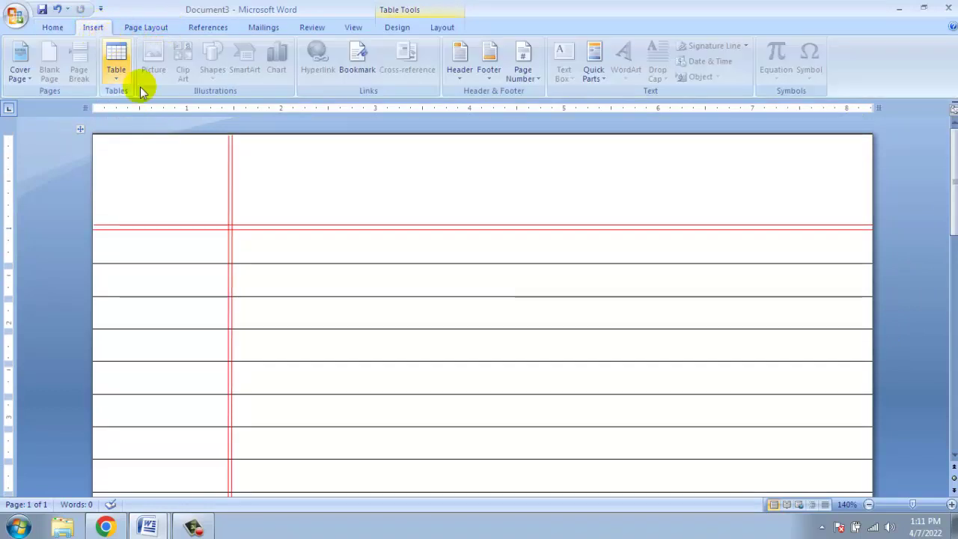
pyautogui.click(324, 214)
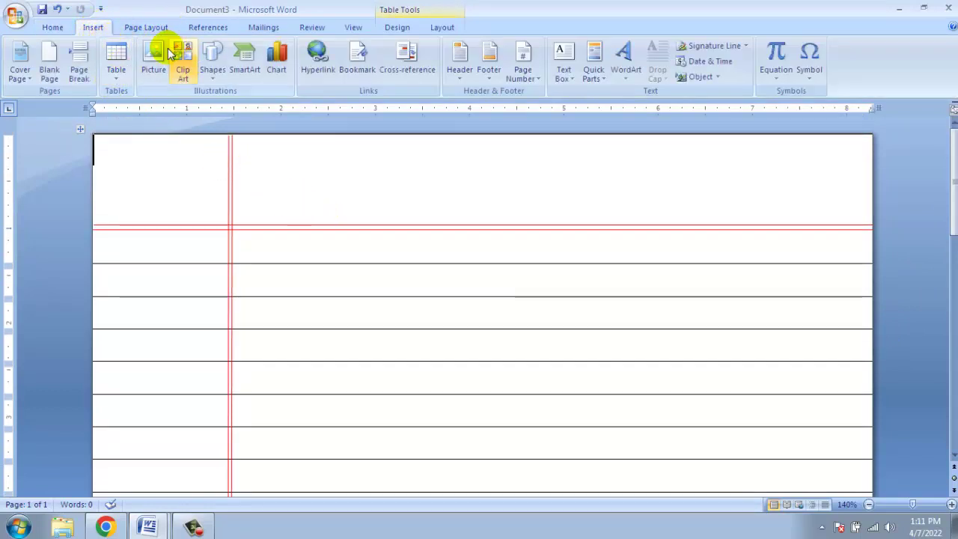
pyautogui.click(213, 60)
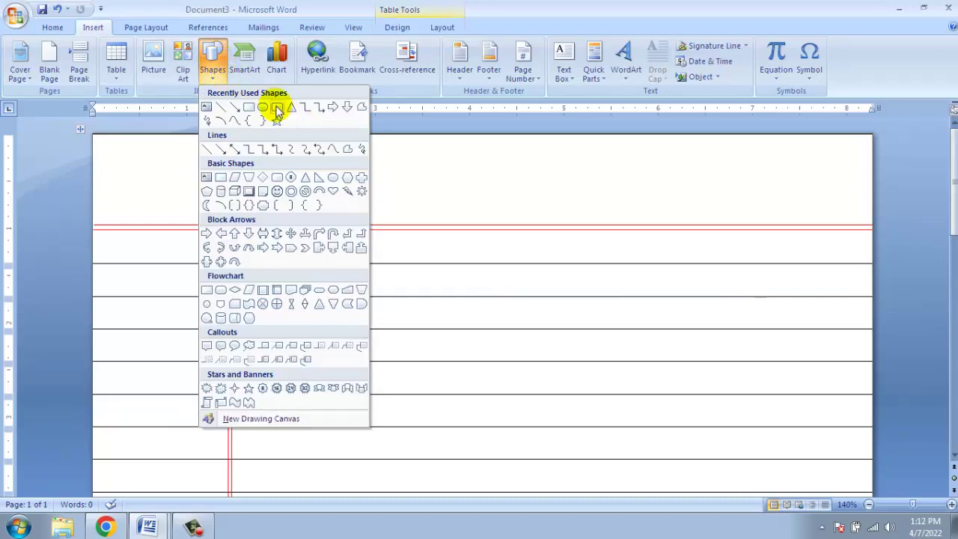
pyautogui.click(276, 109)
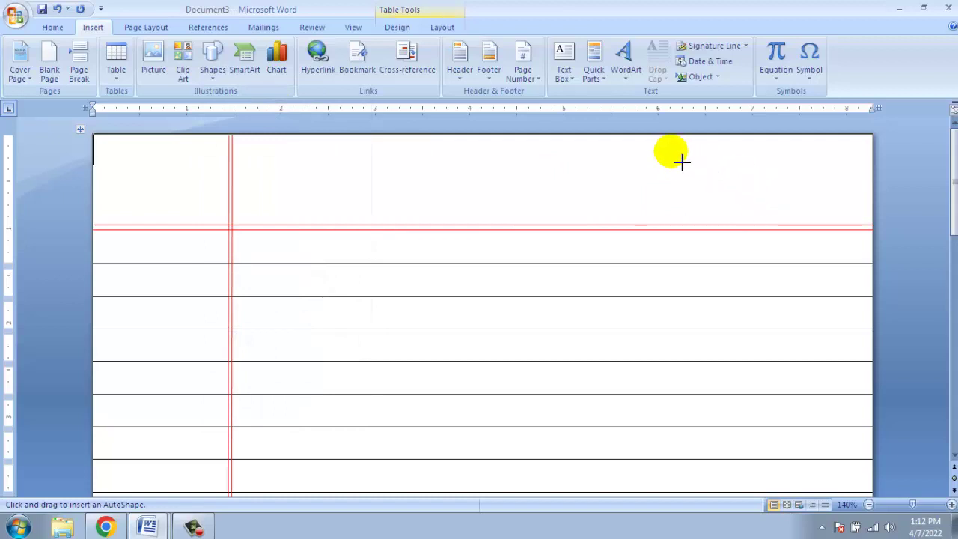
pyautogui.moveTo(681, 162); pyautogui.dragTo(854, 221)
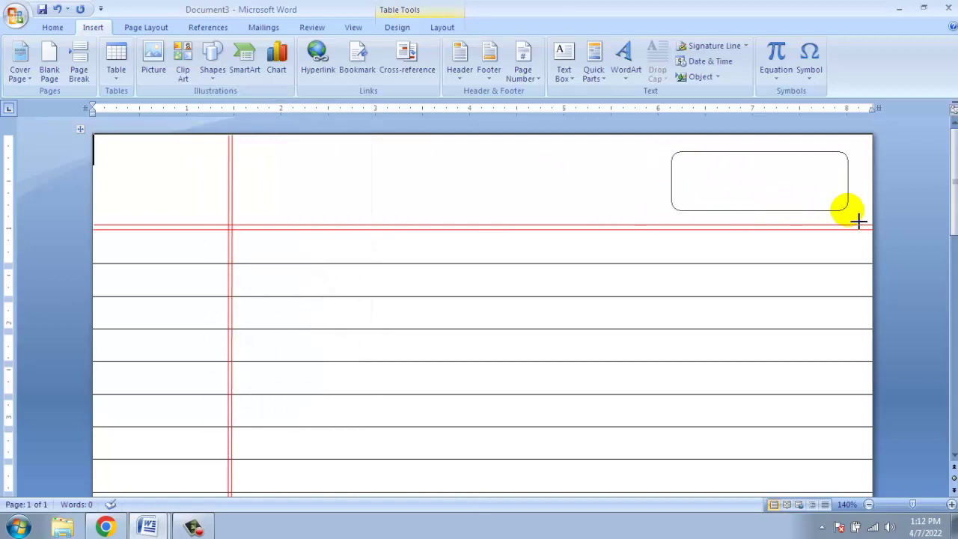
pyautogui.moveTo(859, 219); pyautogui.dragTo(858, 219)
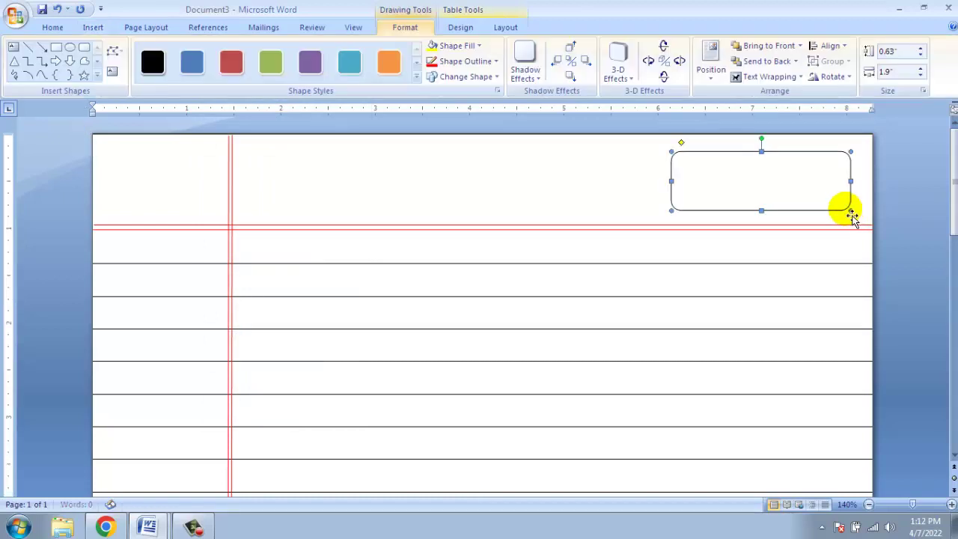
pyautogui.click(452, 60)
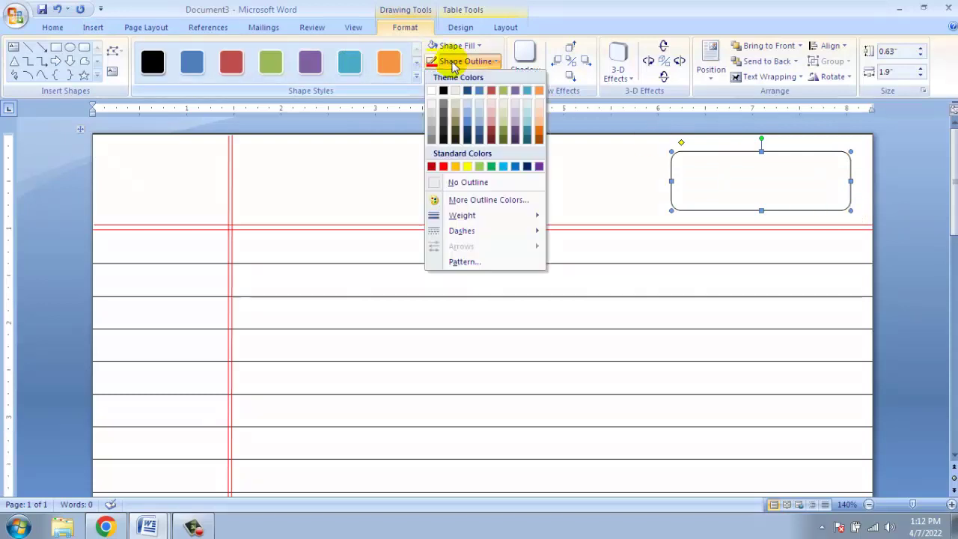
pyautogui.click(443, 166)
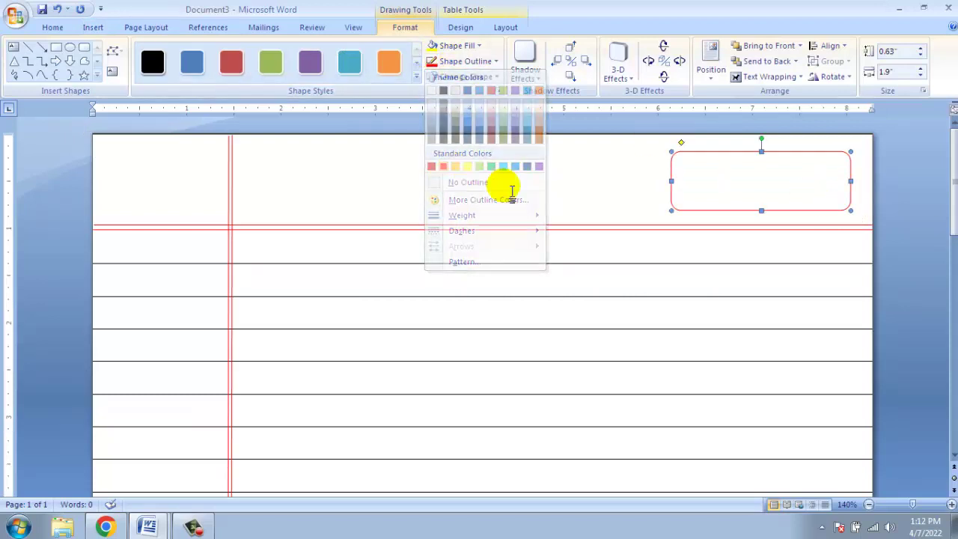
pyautogui.click(875, 225)
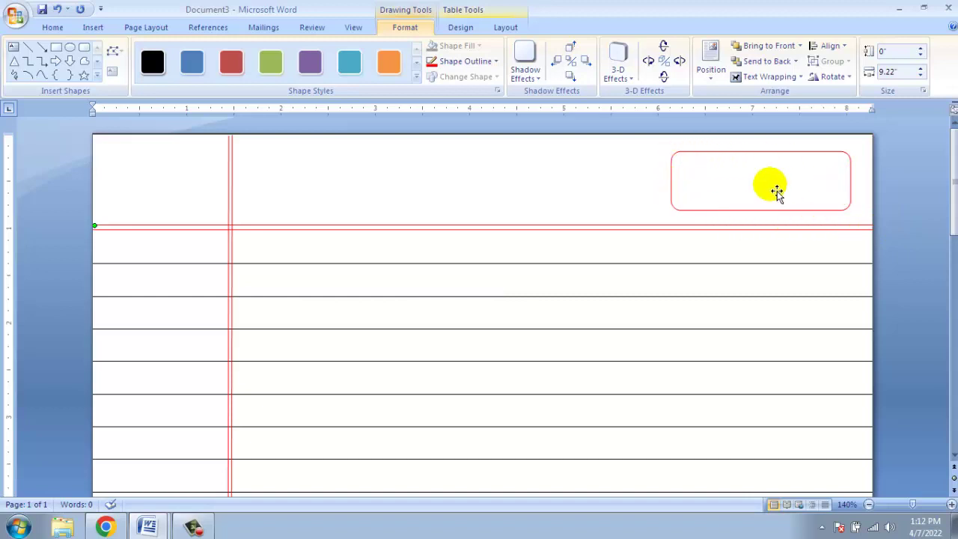
# Draw a text box inside the red rounded rectangle and give it a white outline.
pyautogui.click(101, 34)
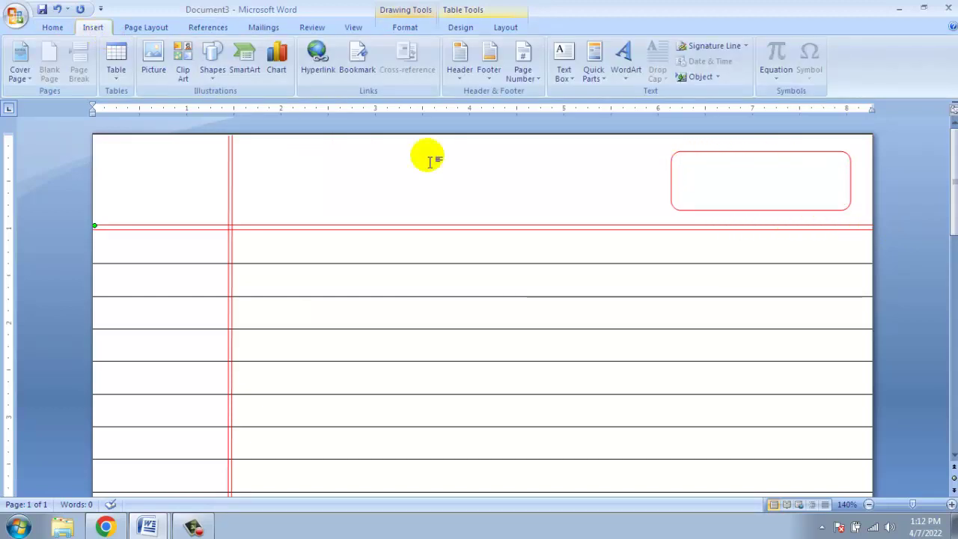
pyautogui.click(560, 65)
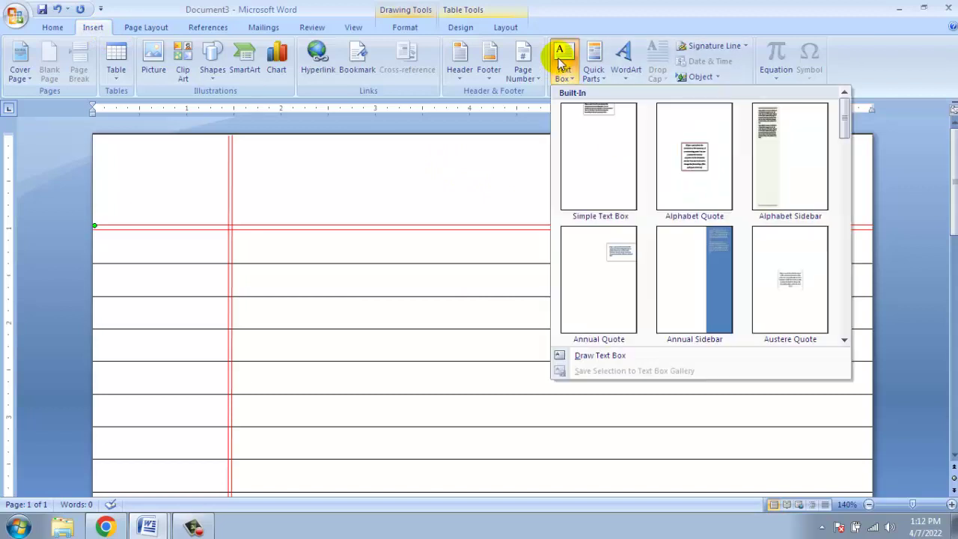
pyautogui.click(591, 355)
pyautogui.moveTo(690, 169); pyautogui.dragTo(849, 216)
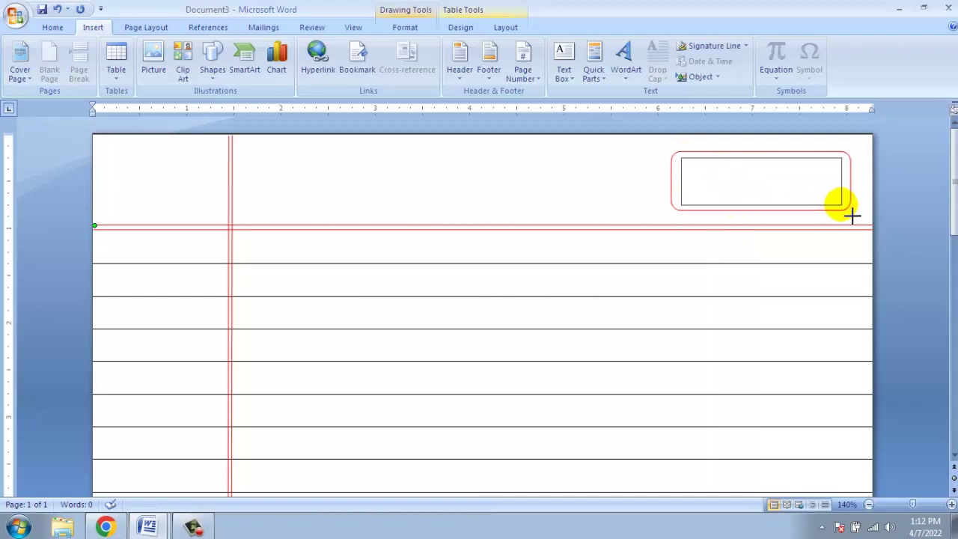
pyautogui.moveTo(853, 216); pyautogui.dragTo(844, 207)
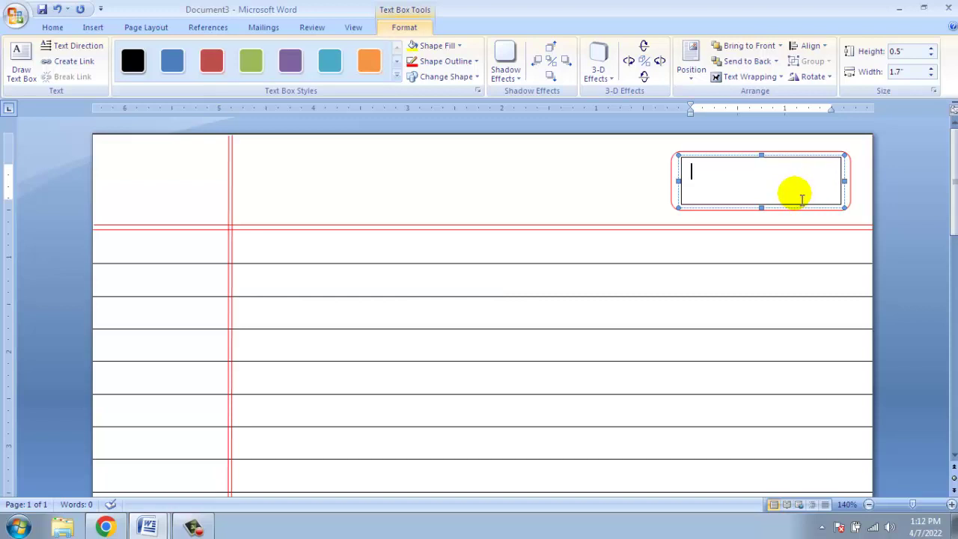
pyautogui.click(433, 61)
pyautogui.click(410, 91)
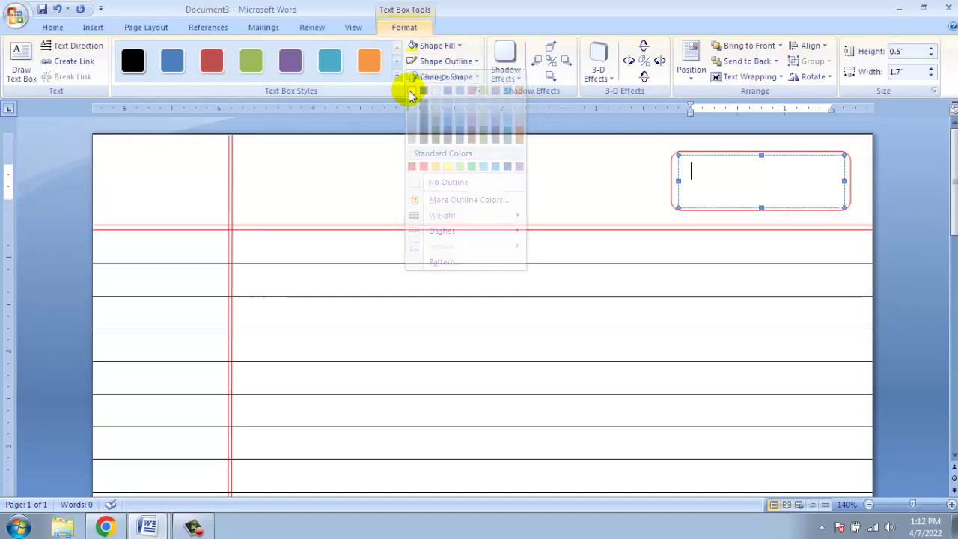
# Type the Date and Page fill-in lines and apply No Spacing to them.
pyautogui.click(52, 29)
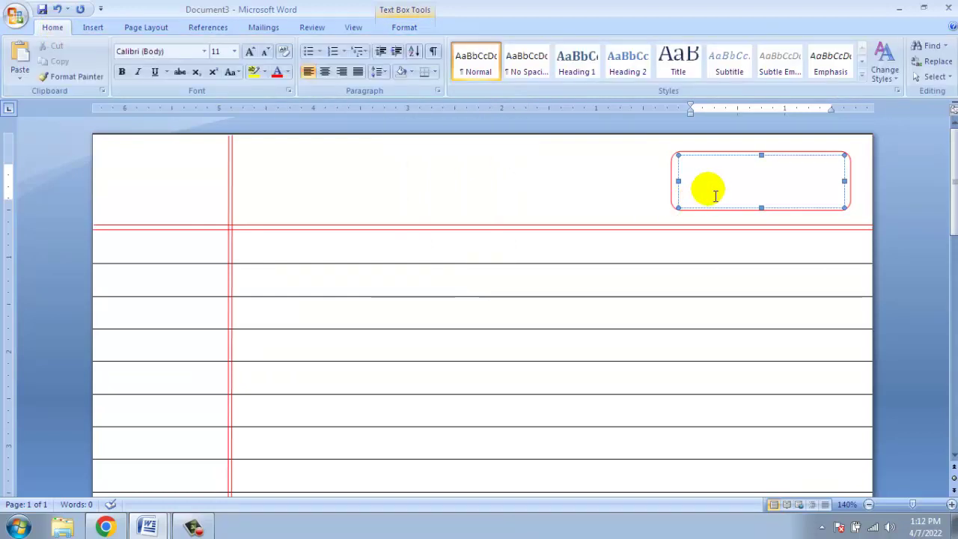
pyautogui.write('Date')
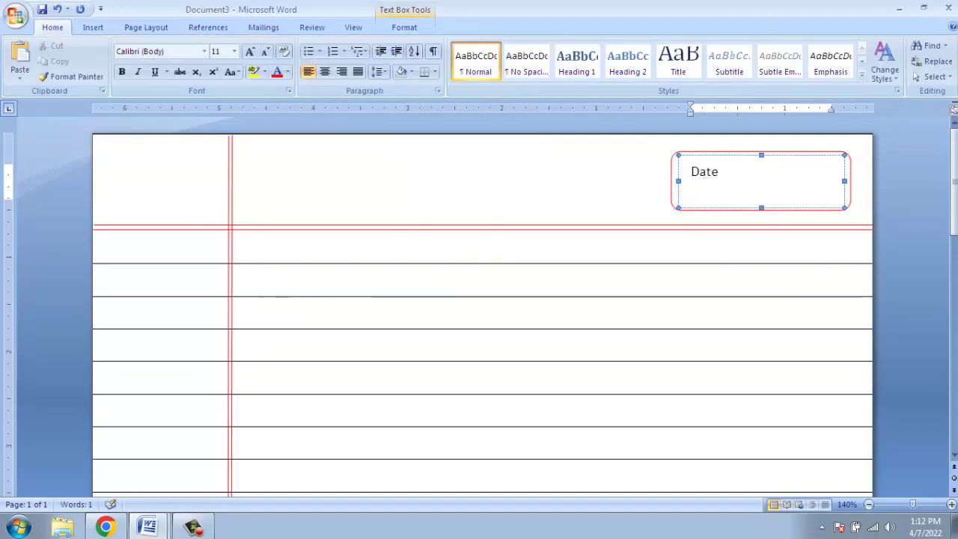
pyautogui.write(':')
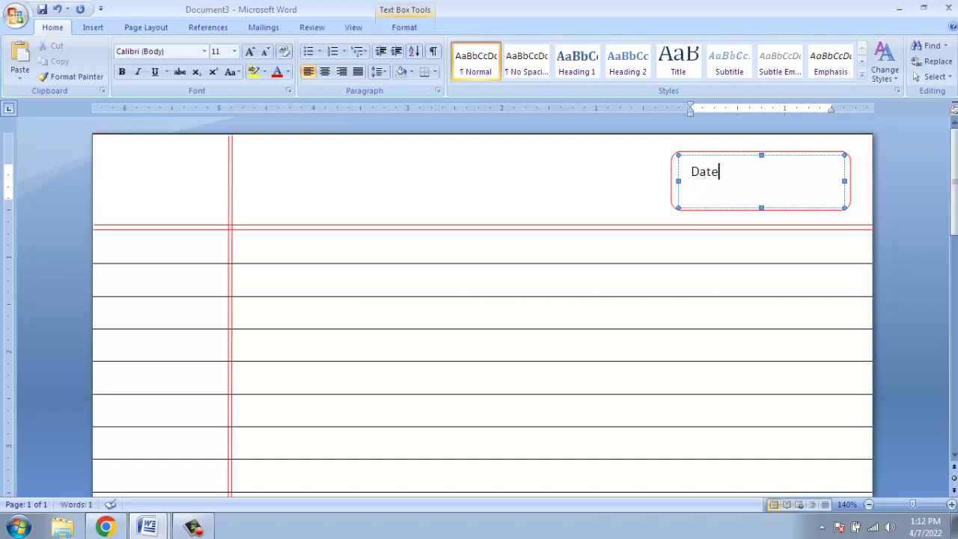
pyautogui.write('.....')
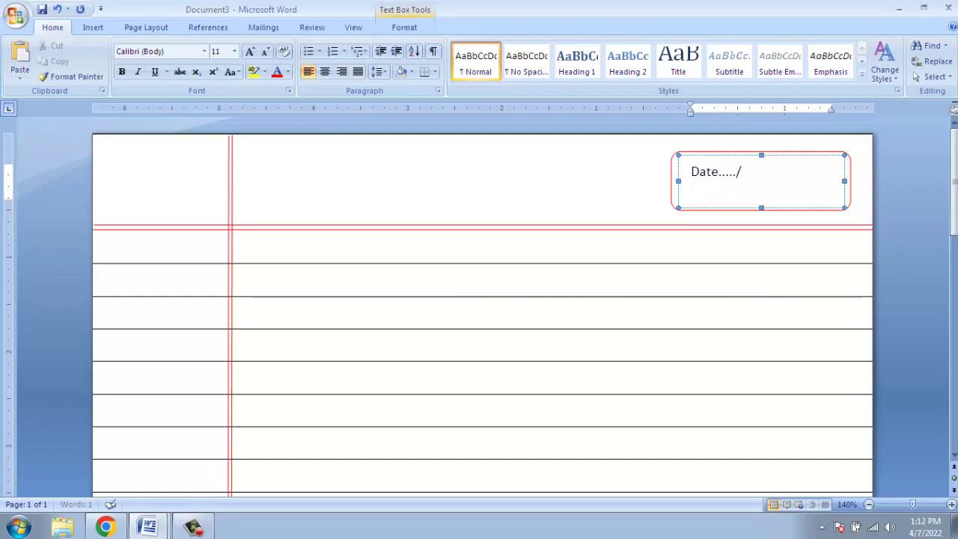
pyautogui.write('/..')
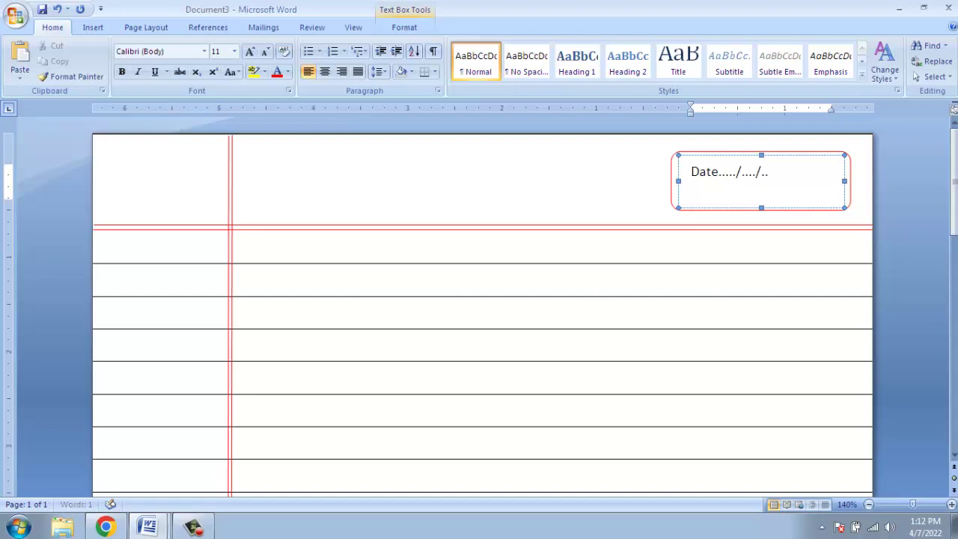
pyautogui.write('......')
pyautogui.hotkey('ctrl', 'a')
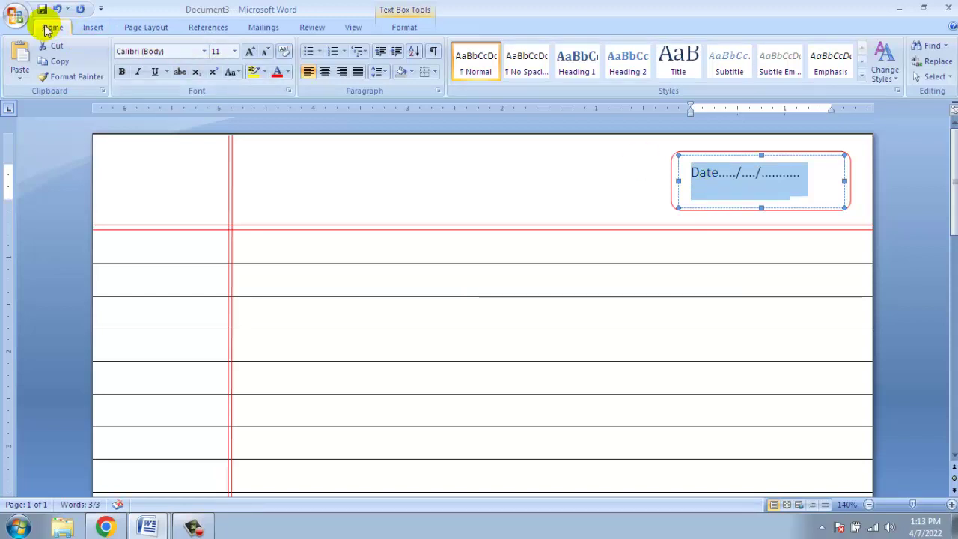
pyautogui.click(533, 71)
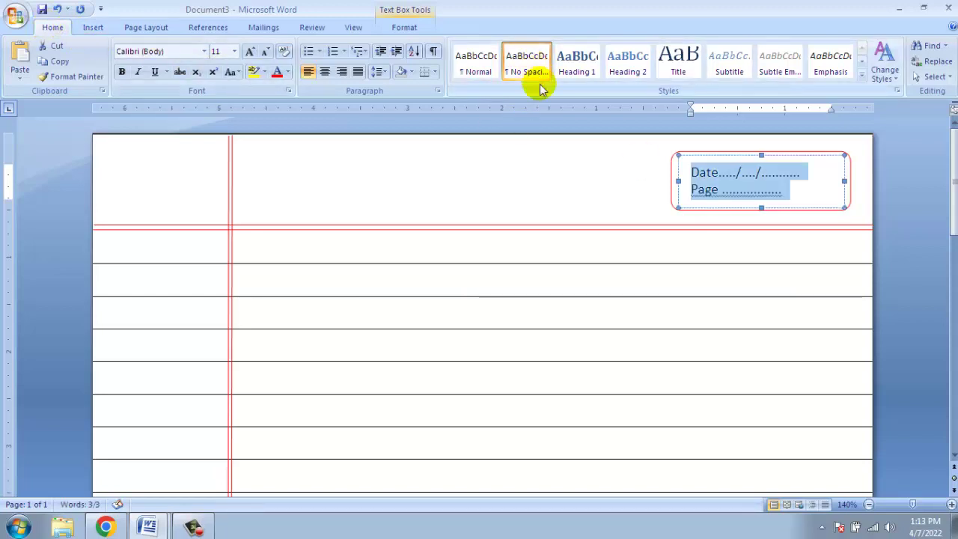
pyautogui.click(806, 190)
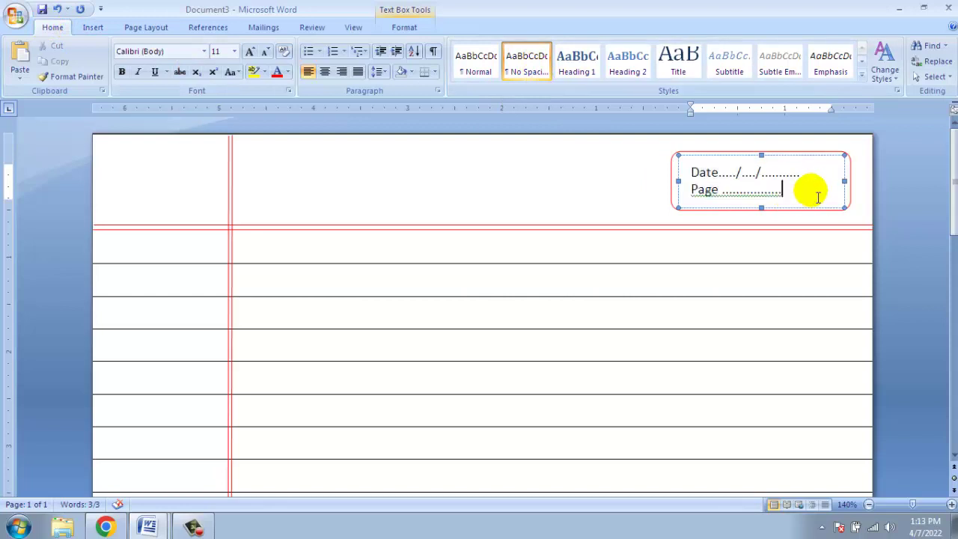
# Add dots so the lines read 'Date....../....../.........' and 'Page .........'.
pyautogui.click(743, 190)
pyautogui.write('.......')
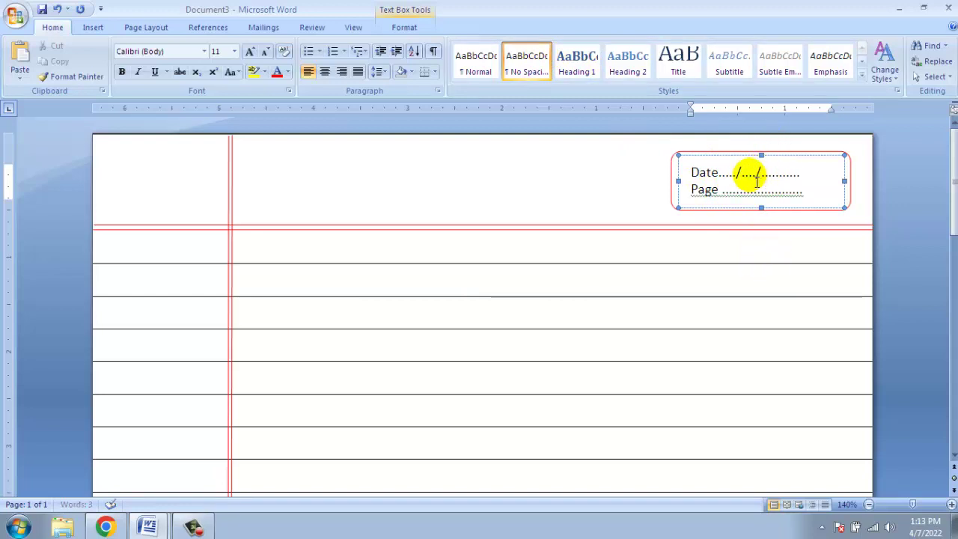
pyautogui.click(751, 173)
pyautogui.write('.')
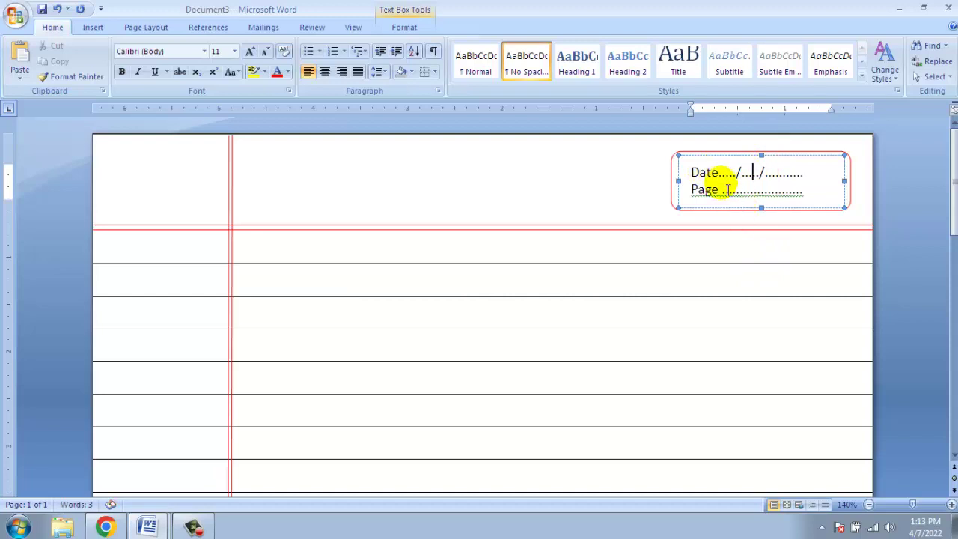
pyautogui.click(736, 173)
pyautogui.write('.')
pyautogui.click(756, 173)
pyautogui.write('..')
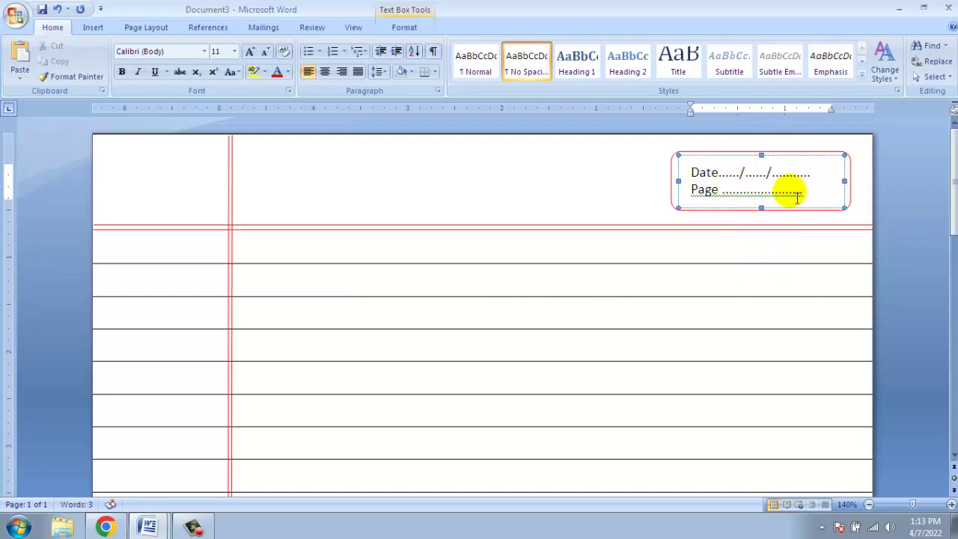
pyautogui.click(796, 192)
pyautogui.write('....')
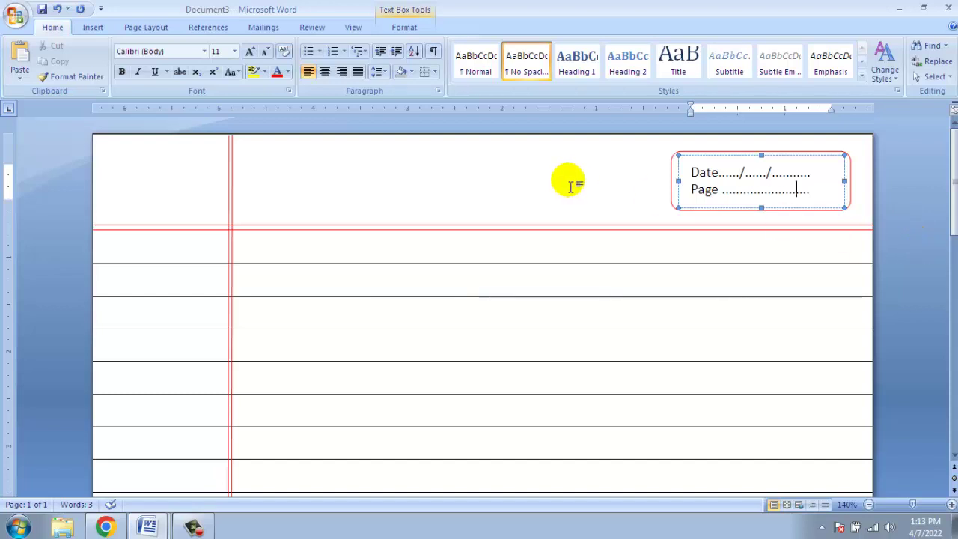
pyautogui.click(570, 185)
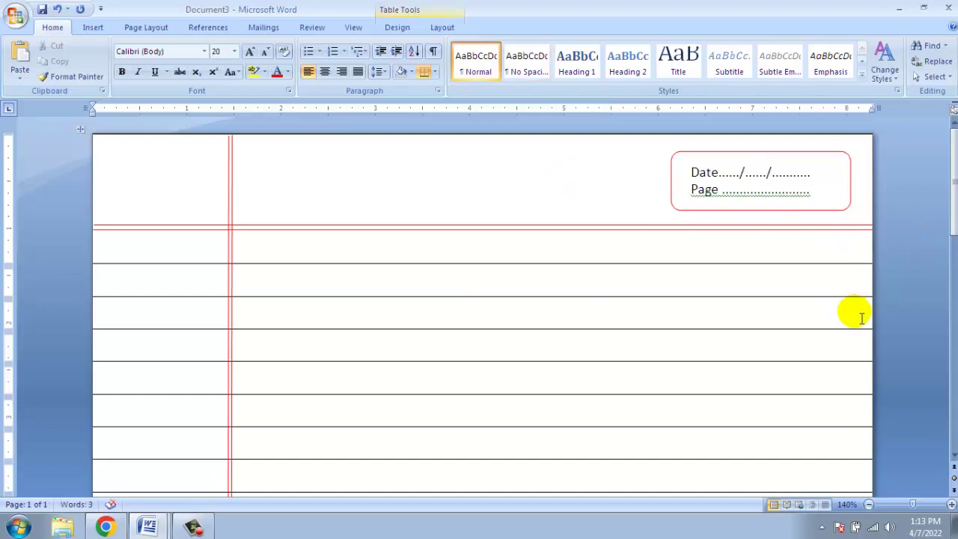
pyautogui.moveTo(690, 172); pyautogui.dragTo(782, 196)
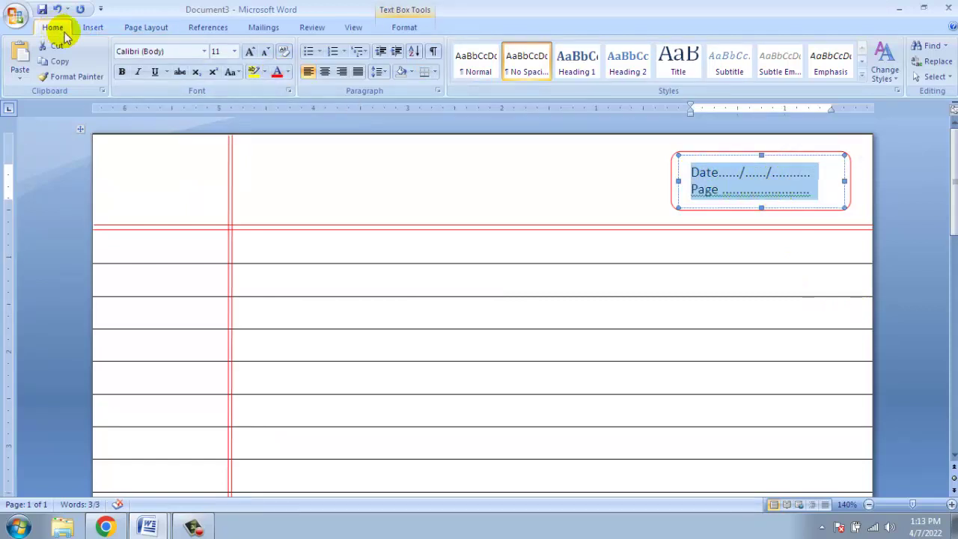
pyautogui.click(278, 74)
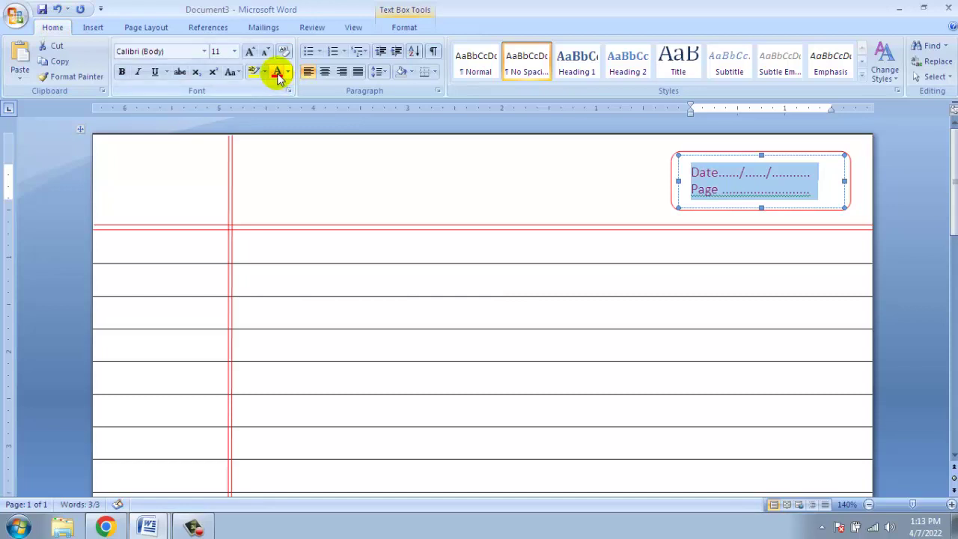
pyautogui.click(588, 177)
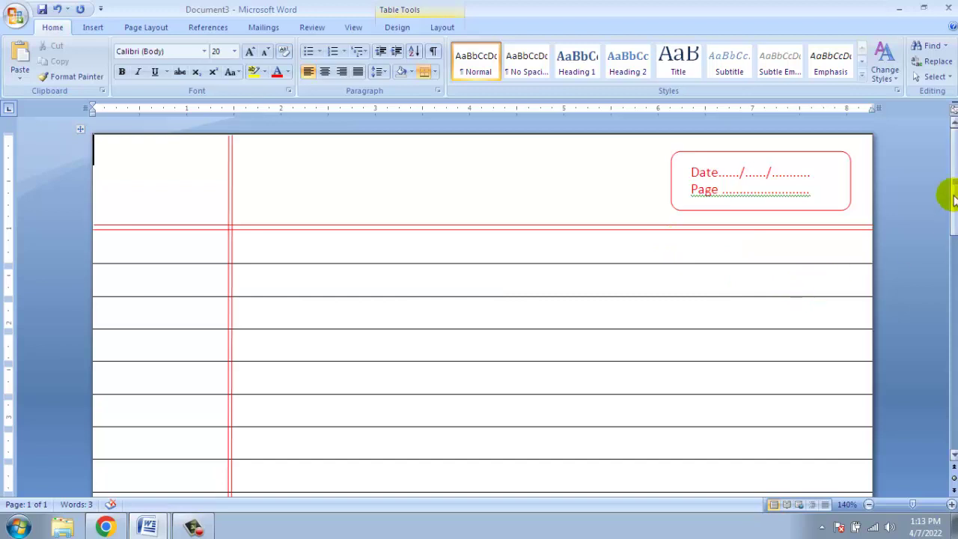
pyautogui.moveTo(952, 198)
pyautogui.mouseDown()
pyautogui.moveTo(952, 404)
pyautogui.moveTo(953, 225)
pyautogui.mouseUp()
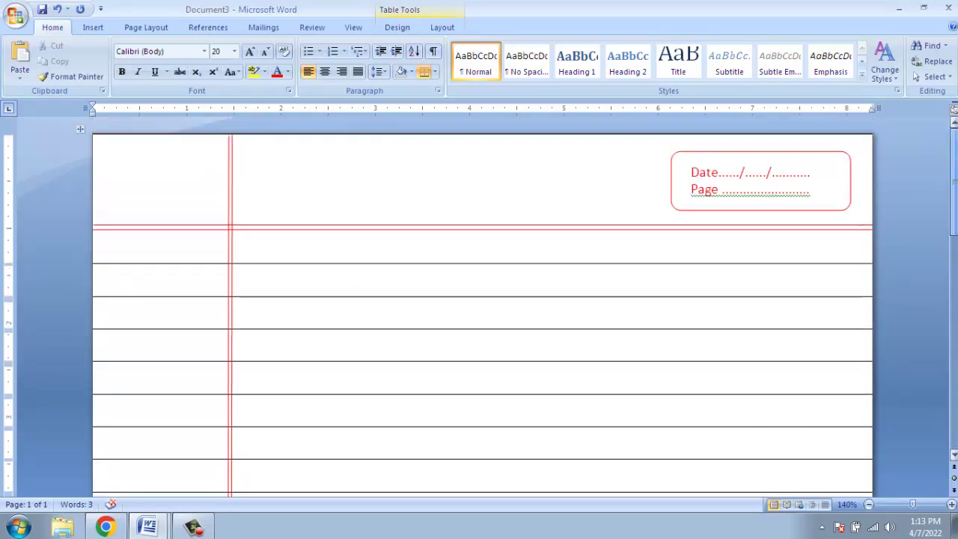
pyautogui.click(15, 16)
pyautogui.moveTo(64, 170)
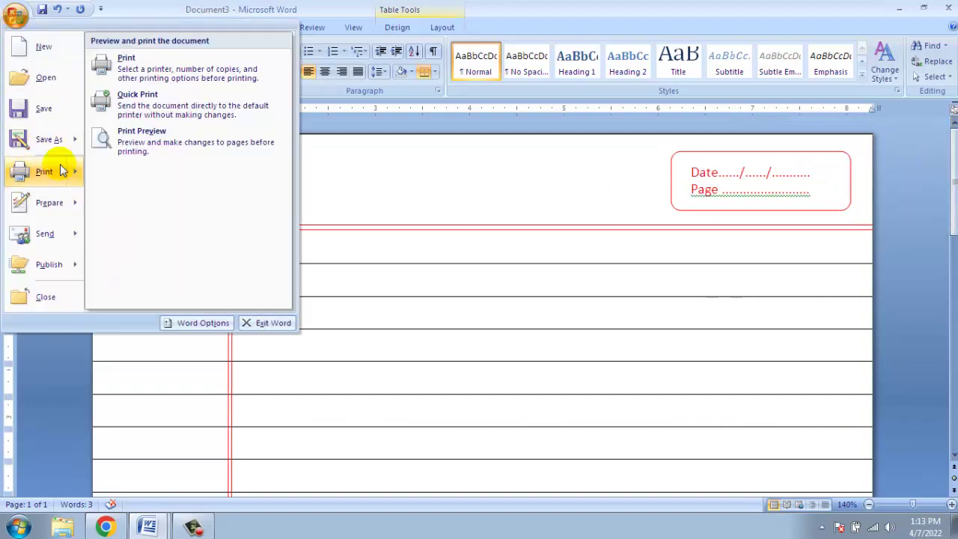
pyautogui.click(146, 147)
pyautogui.click(546, 288)
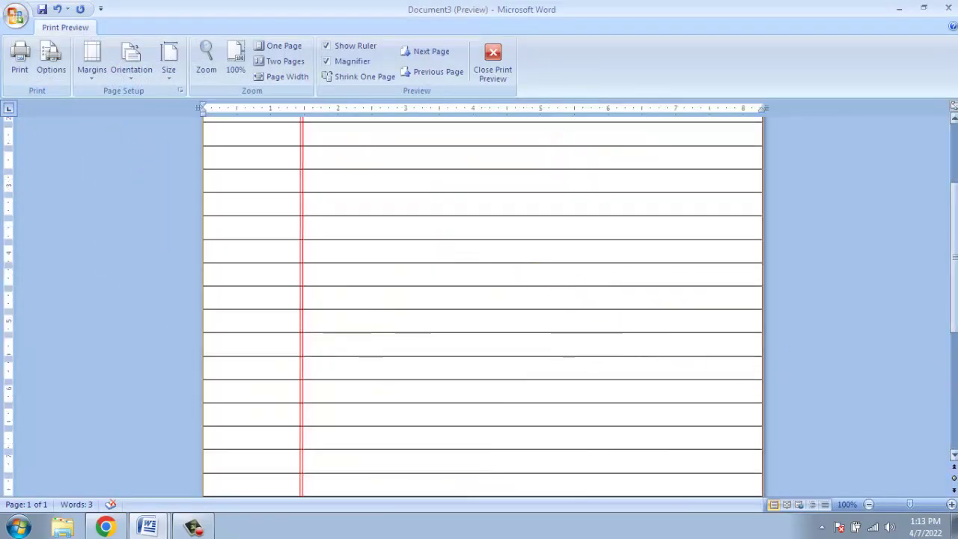
pyautogui.scroll(5, 950, 196)
pyautogui.click(492, 60)
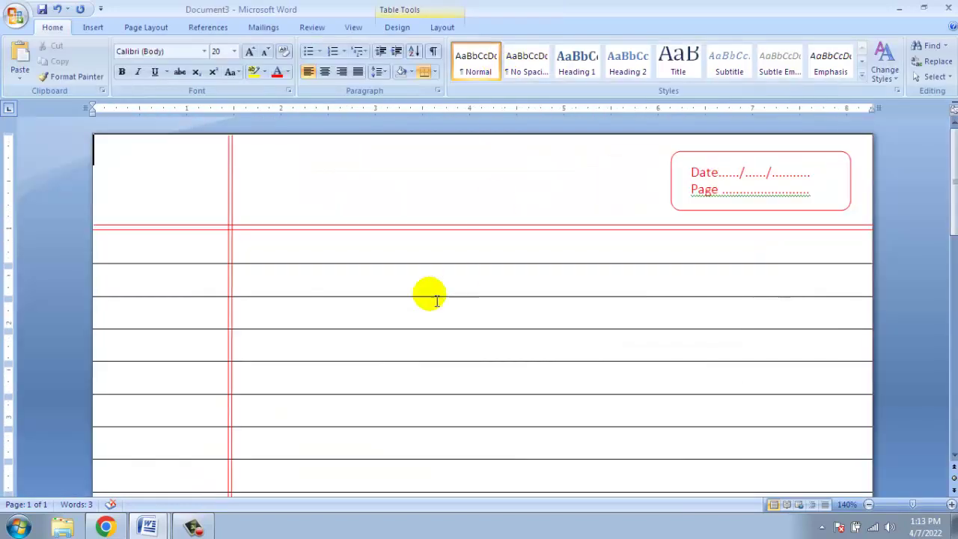
# Indent the ruled rows' text to about 1.75 inches, past the red margin, and pull the right indent in slightly.
pyautogui.click(114, 158)
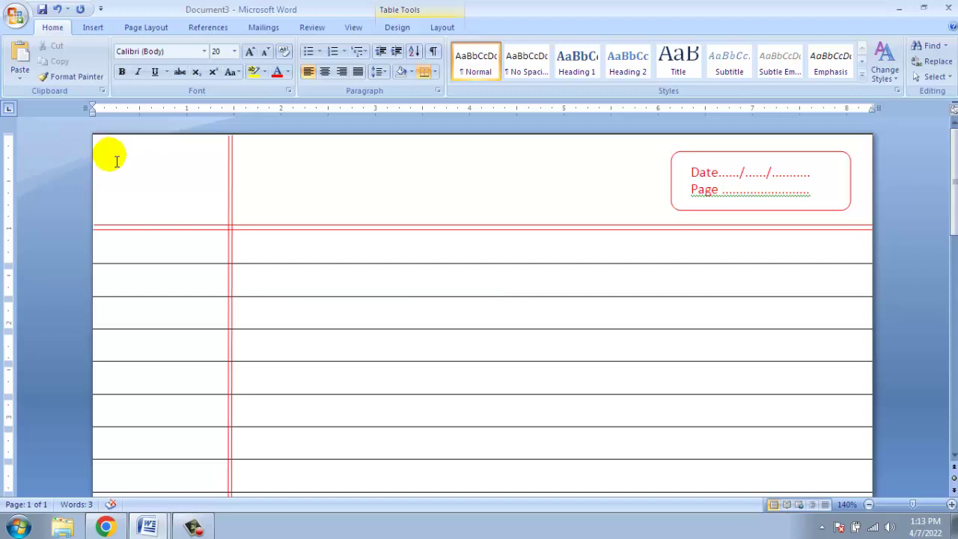
pyautogui.moveTo(135, 259)
pyautogui.mouseDown()
pyautogui.moveTo(444, 521)
pyautogui.moveTo(88, 129)
pyautogui.moveTo(93, 108)
pyautogui.mouseUp()
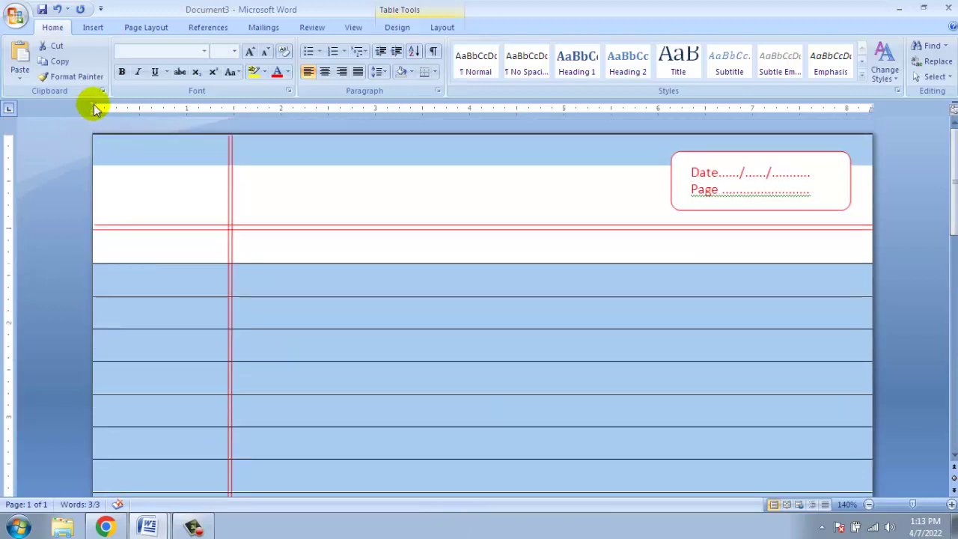
pyautogui.moveTo(95, 107); pyautogui.dragTo(257, 135)
pyautogui.moveTo(93, 111); pyautogui.dragTo(257, 150)
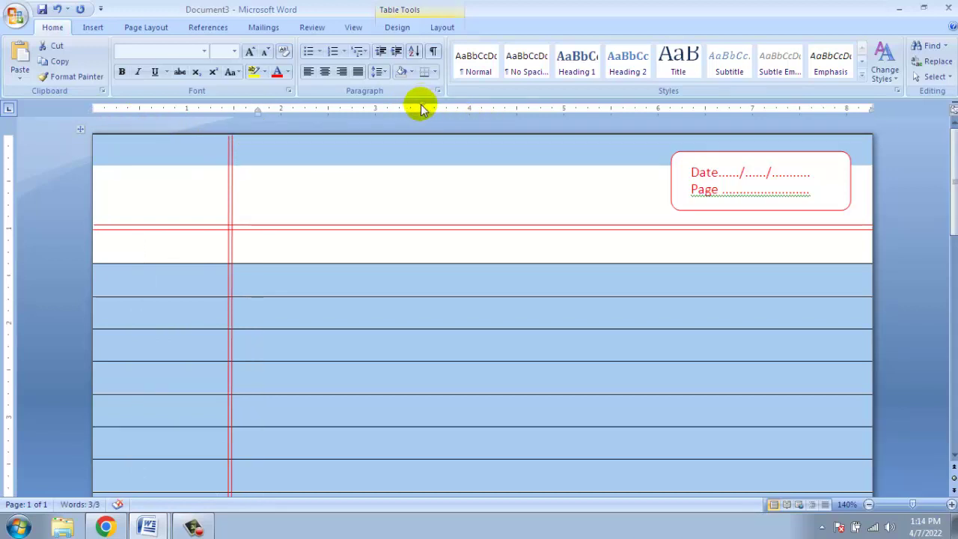
pyautogui.moveTo(257, 109); pyautogui.dragTo(261, 133)
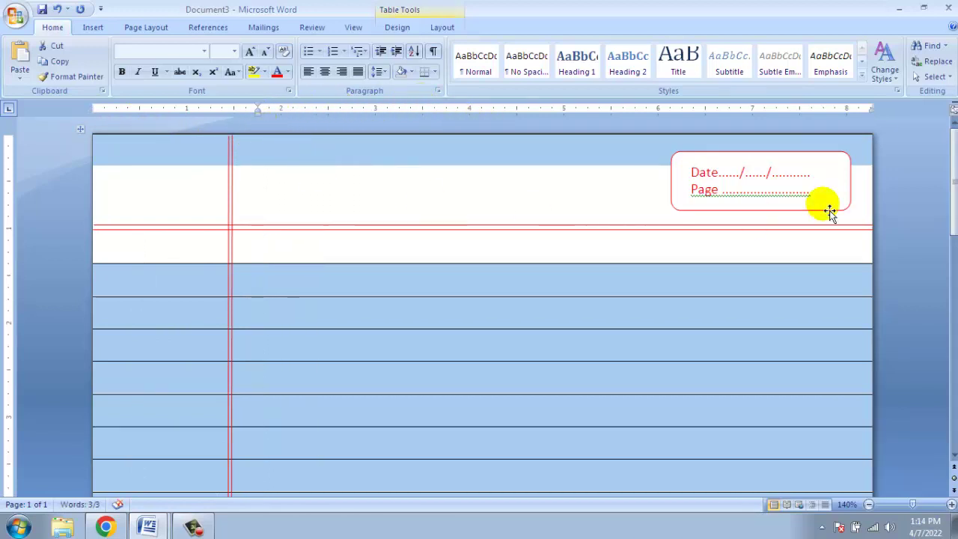
pyautogui.moveTo(870, 112); pyautogui.dragTo(849, 116)
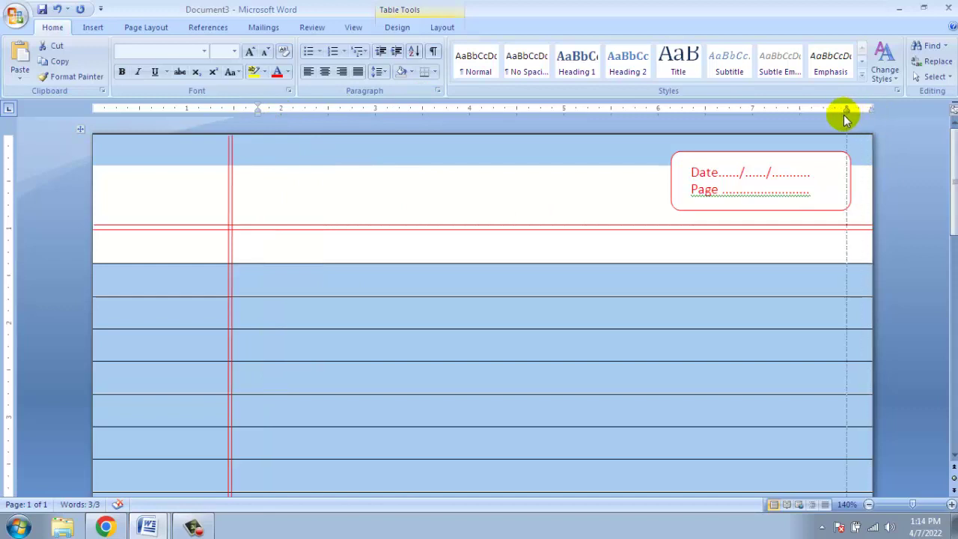
# Type 'Welcome to Online Assistant' on the second ruled line, then its Hindi translation below in Kruti Dev 010.
pyautogui.click(263, 288)
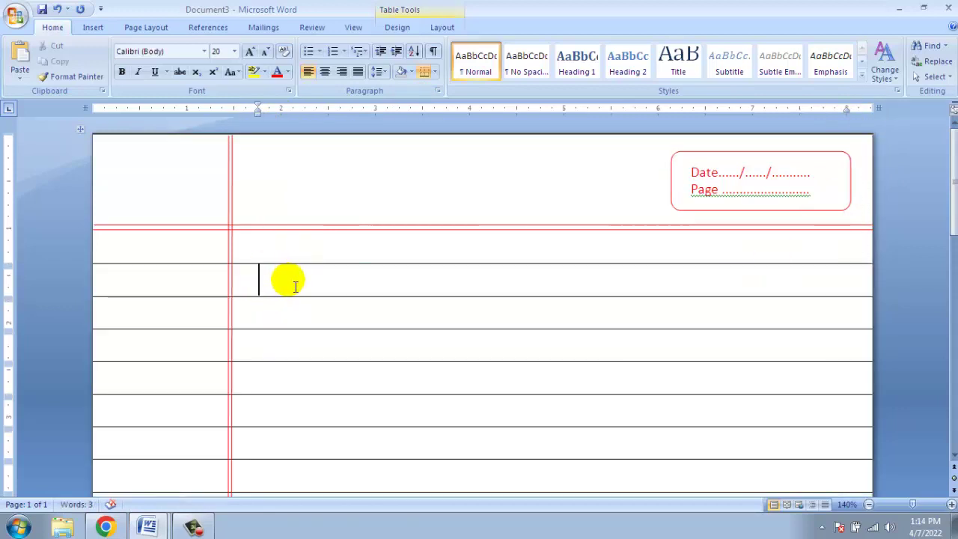
pyautogui.write('Welcome to Online Ass')
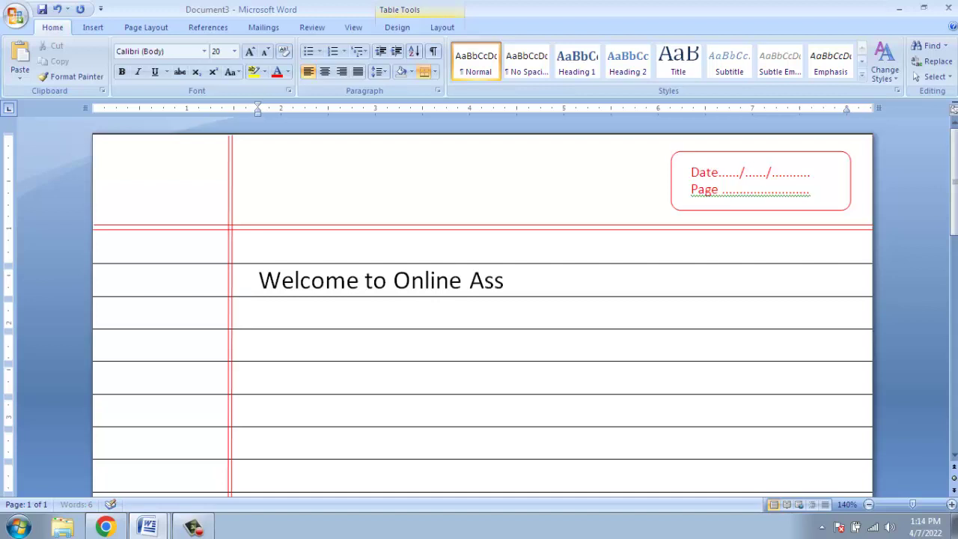
pyautogui.write('istant')
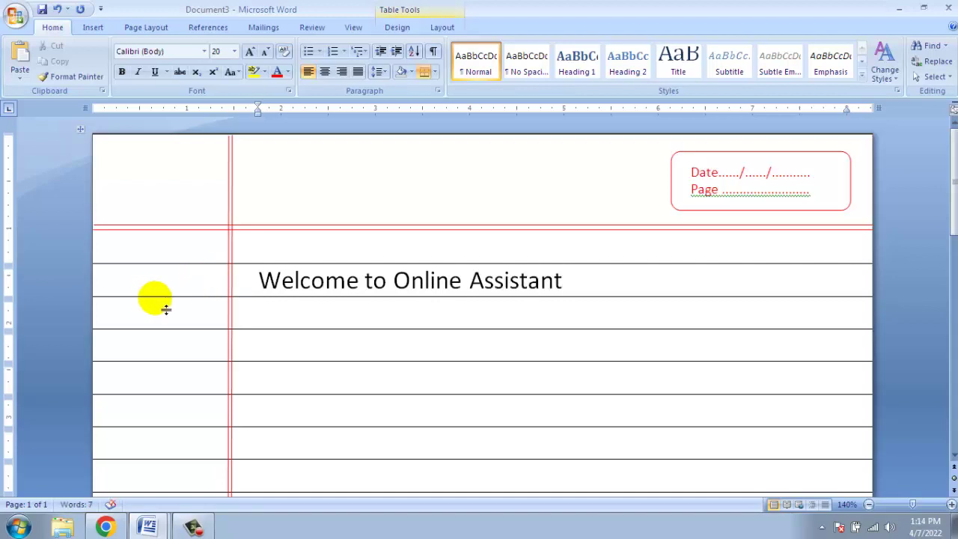
pyautogui.click(571, 313)
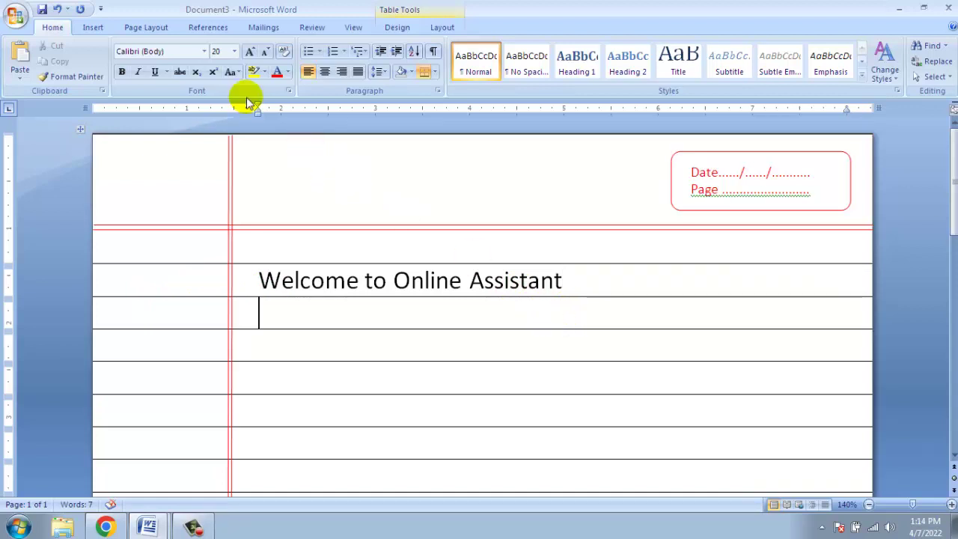
pyautogui.click(171, 55)
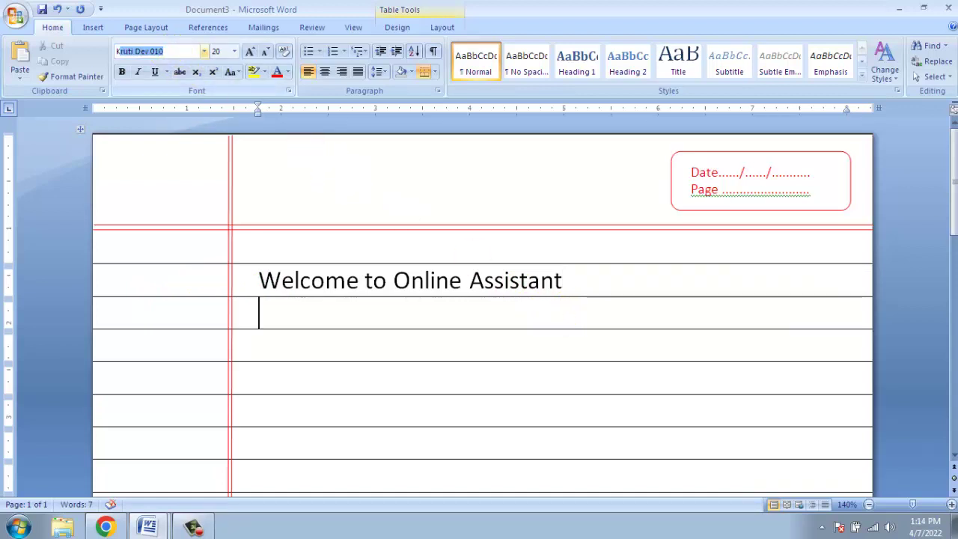
pyautogui.write('Kruti Dev 010')
pyautogui.press('Return')
pyautogui.write('ऑनलाईन अस्सि')
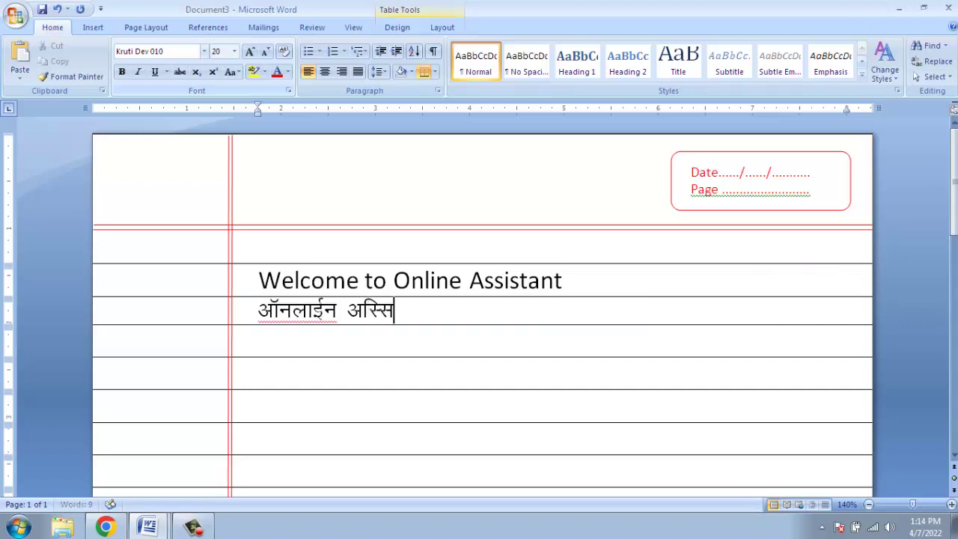
pyautogui.write('टेंट में आपक')
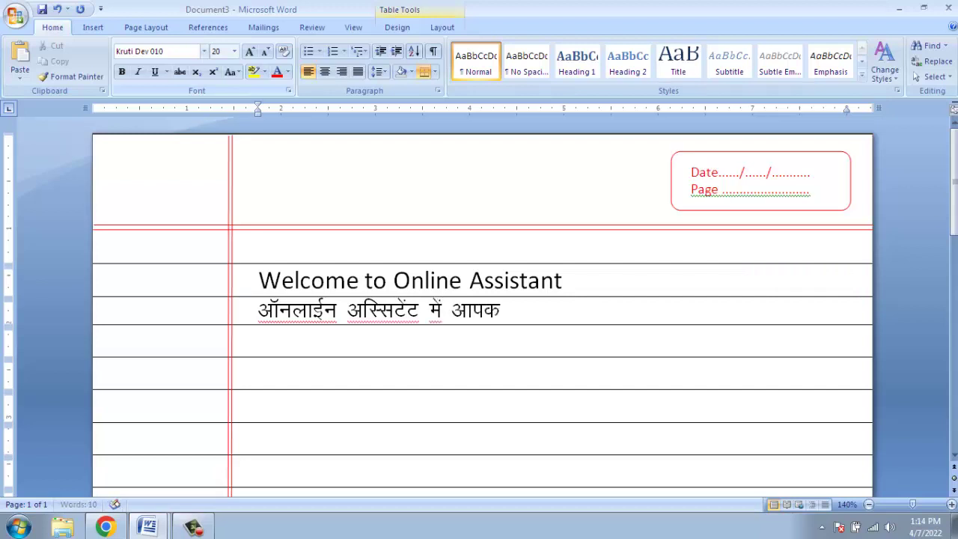
pyautogui.write('गत है।')
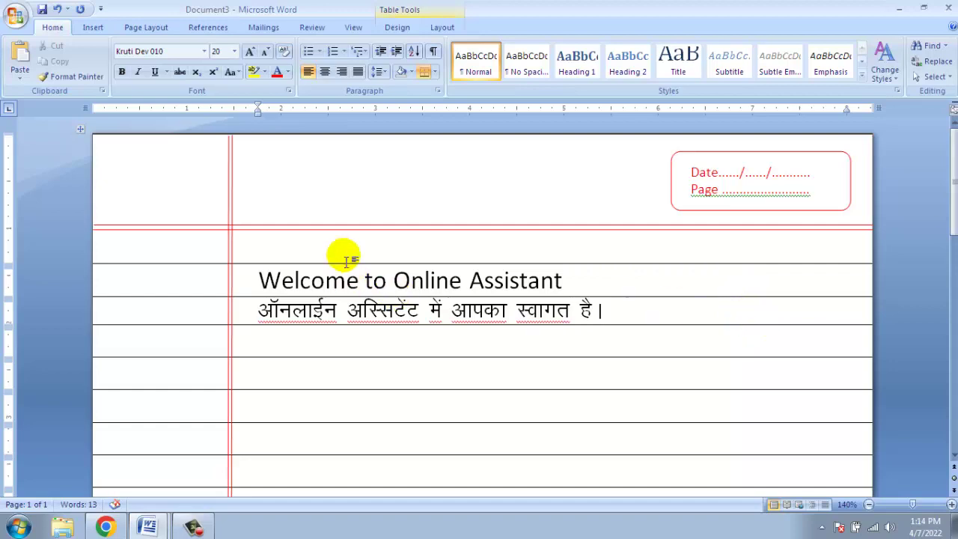
# Check the ruled page at full size in Print Preview, then close the preview.
pyautogui.click(15, 15)
pyautogui.moveTo(51, 179)
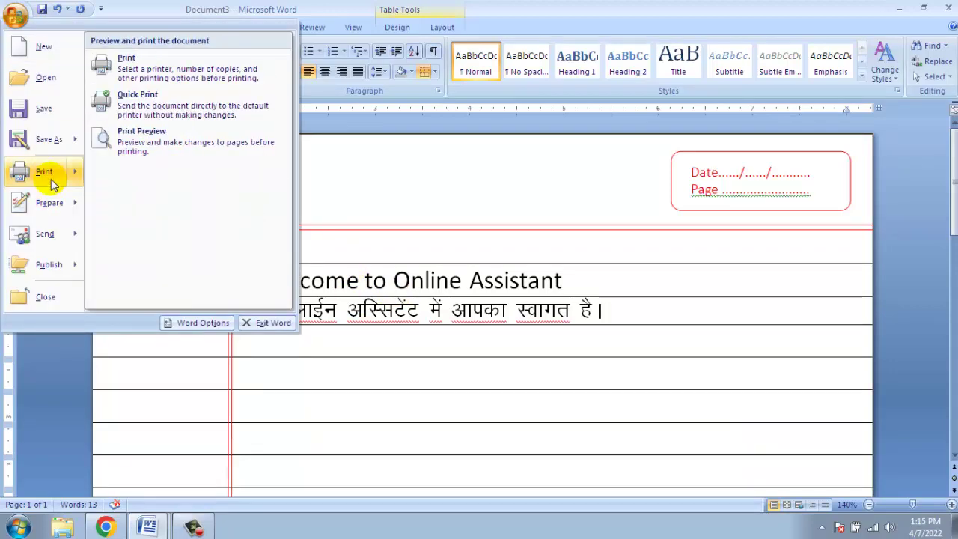
pyautogui.click(163, 146)
pyautogui.click(466, 316)
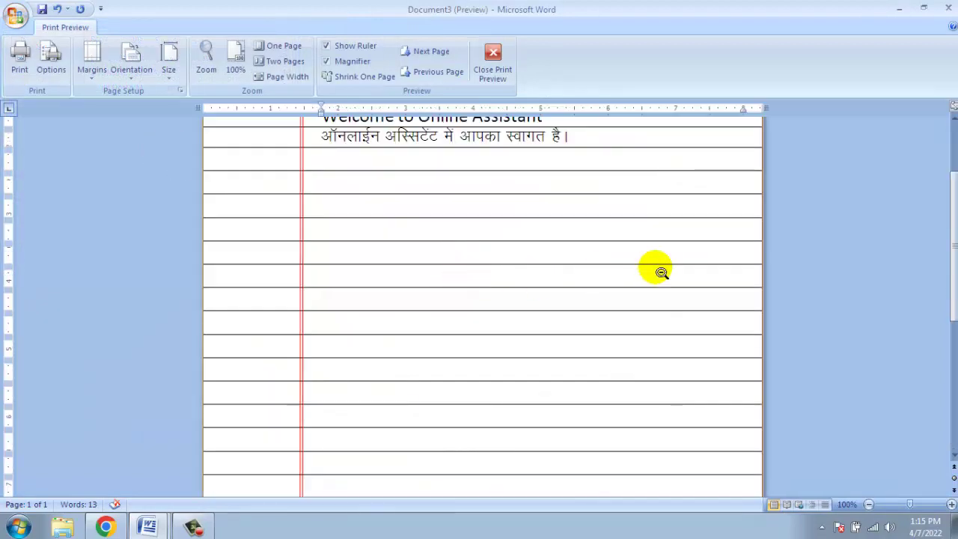
pyautogui.scroll(2, 353, 190)
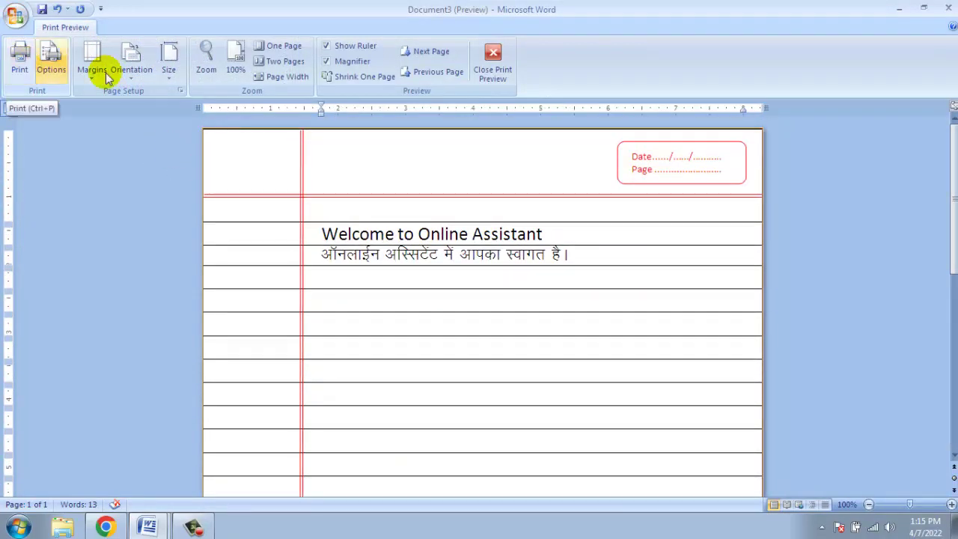
pyautogui.click(492, 66)
# Publish the page as Welcome to Online Assistant.pdf on the Desktop.
pyautogui.click(15, 15)
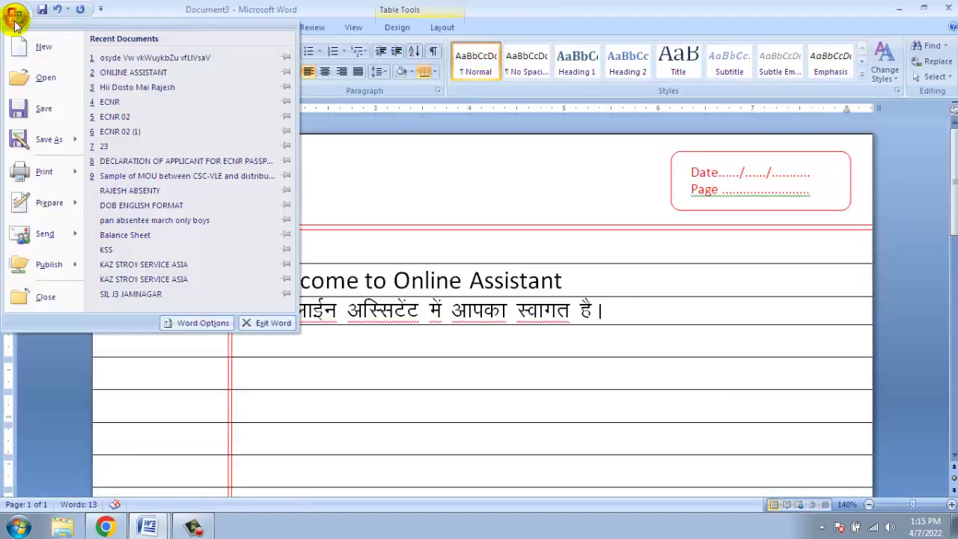
pyautogui.moveTo(34, 140)
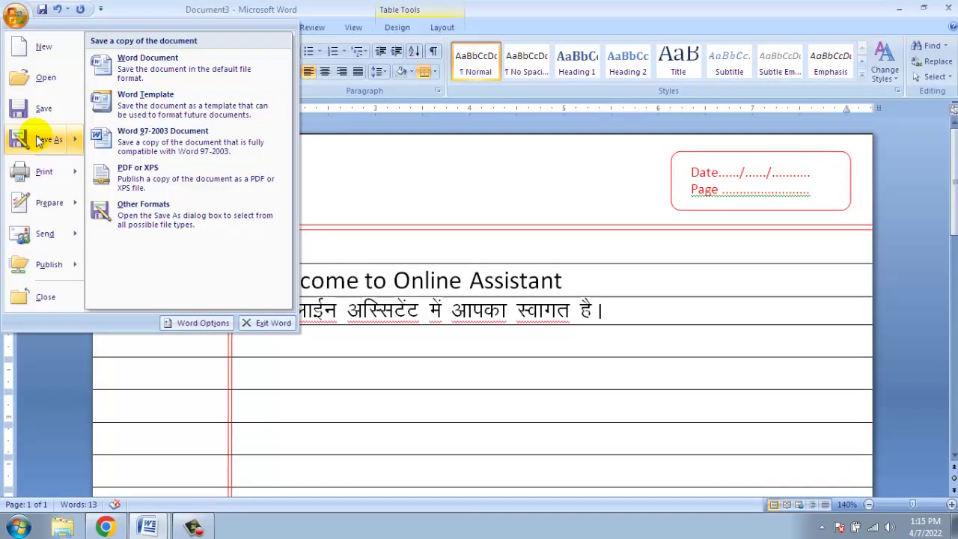
pyautogui.click(186, 184)
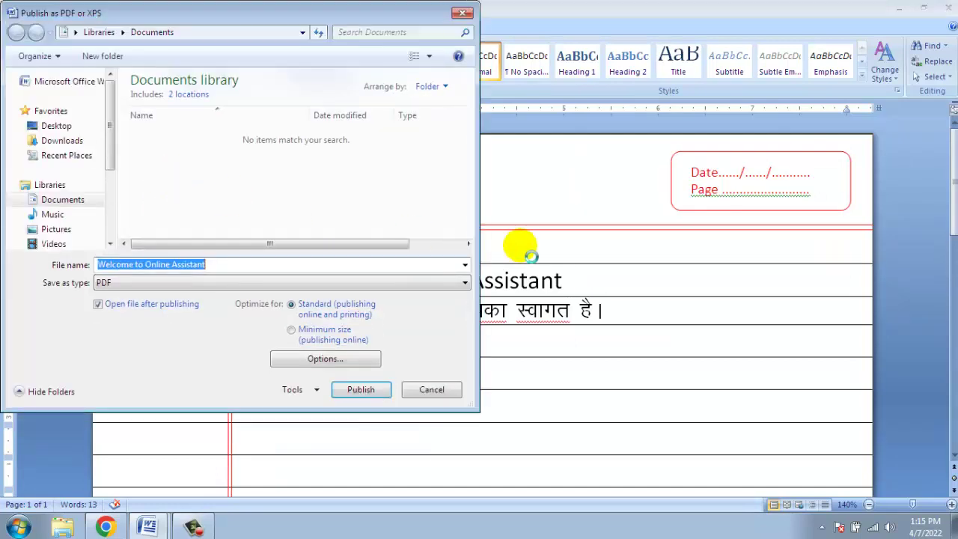
pyautogui.click(66, 125)
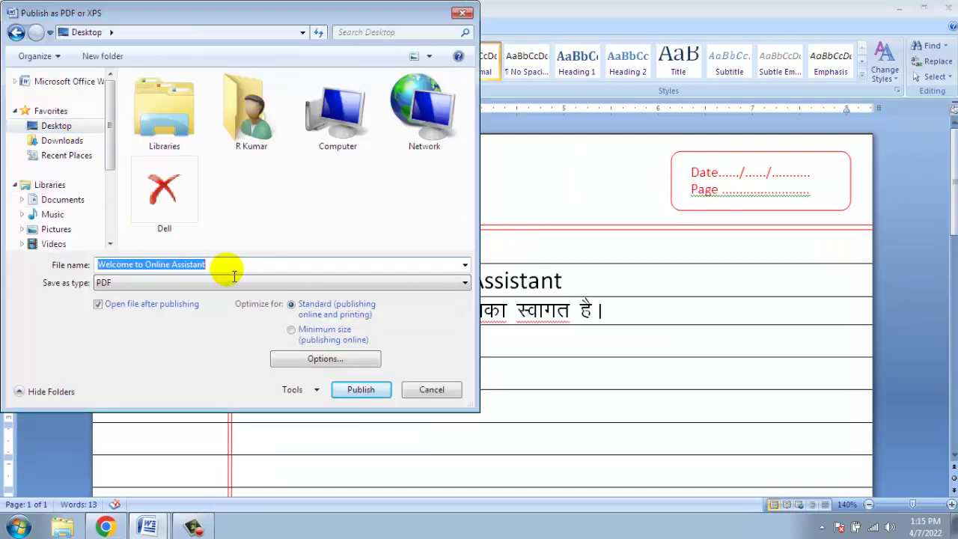
pyautogui.click(357, 390)
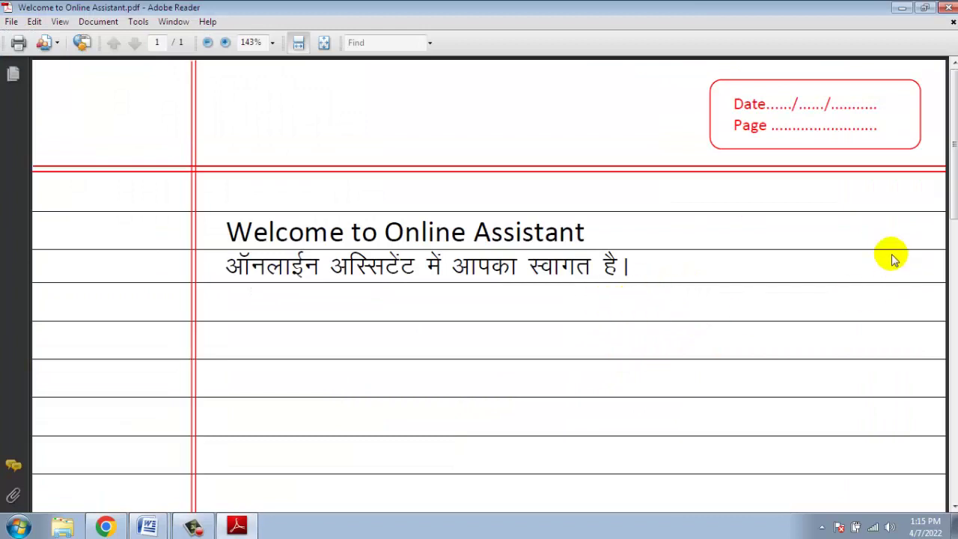
pyautogui.moveTo(951, 155)
pyautogui.mouseDown()
pyautogui.moveTo(952, 247)
pyautogui.moveTo(931, 103)
pyautogui.mouseUp()
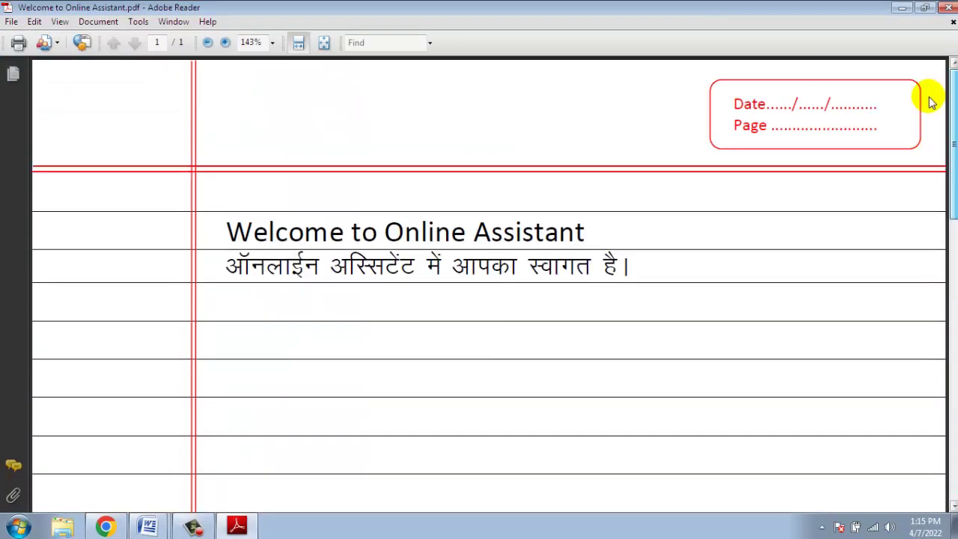